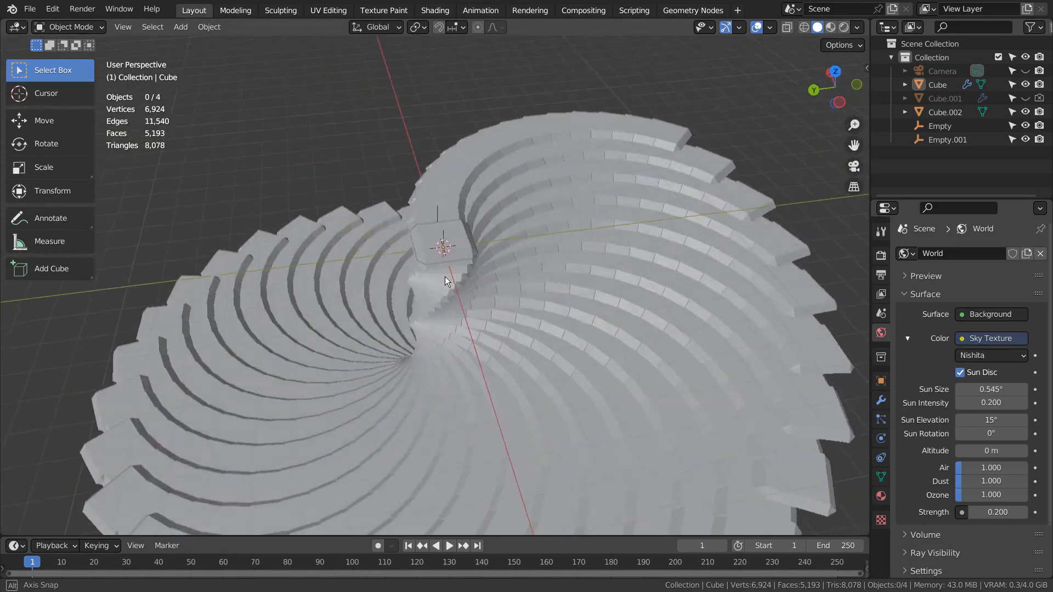
Step: Try lifting the bevelled block off the centre of the spiral and undo the move
{"action": "left_click", "coordinate": [441, 241]}
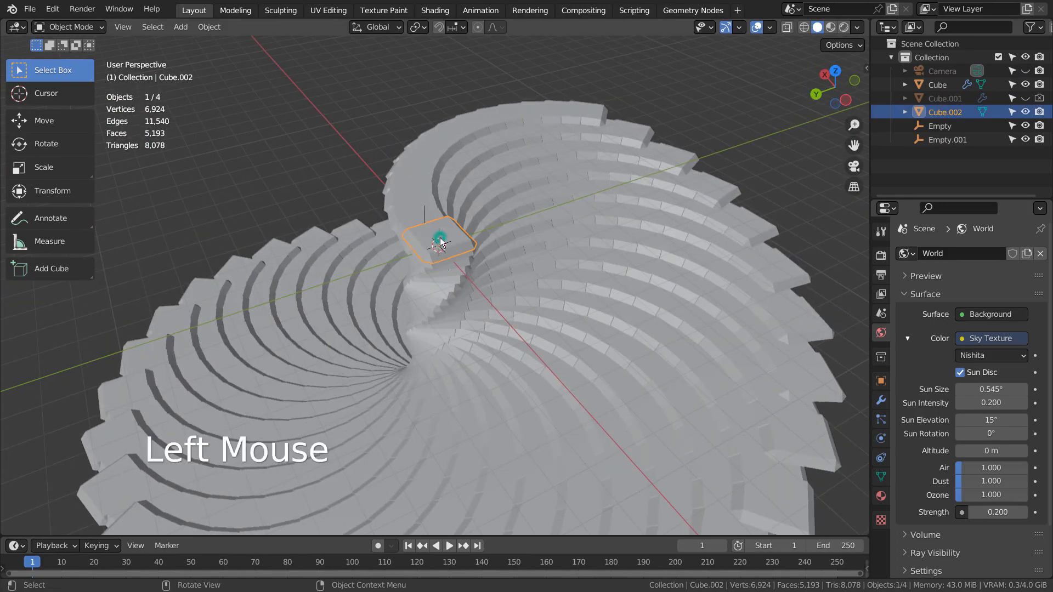
{"action": "middle_click_drag", "start_coordinate": [550, 351], "coordinate": [622, 324]}
{"action": "key", "text": "g"}
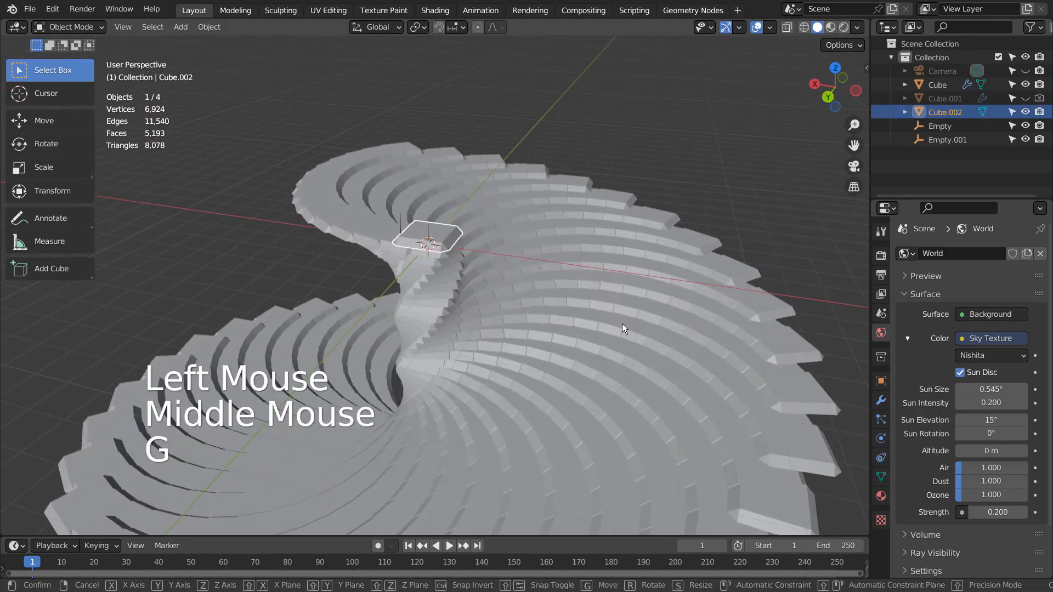
{"action": "left_click", "coordinate": [616, 172]}
{"action": "key", "text": "ctrl+z"}
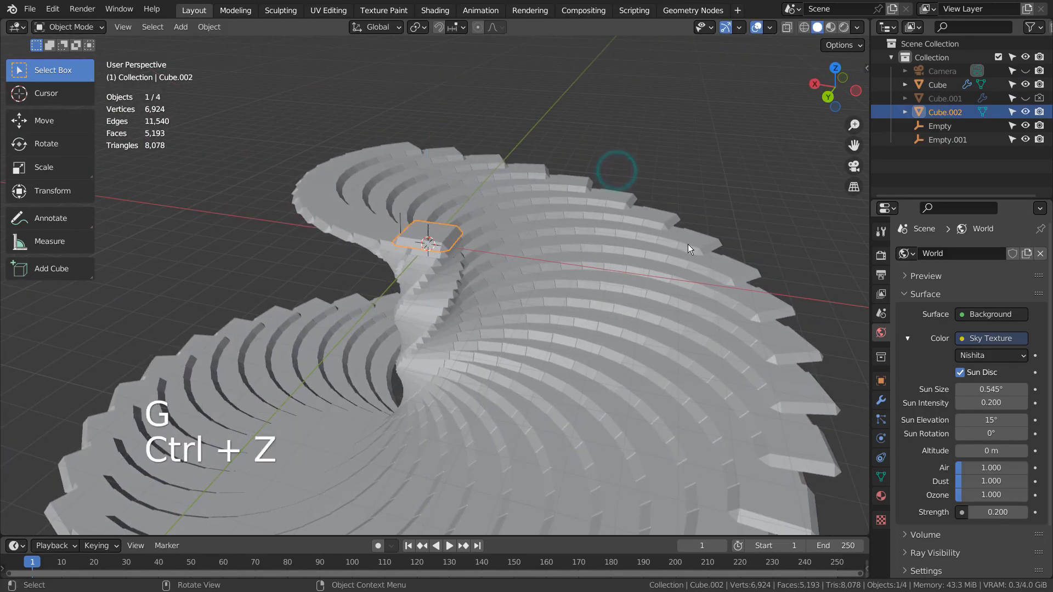
Step: Select Empty, Empty.001 and the Cube object in turn to identify which scene object is which
{"action": "left_click", "coordinate": [667, 282]}
{"action": "middle_click_drag", "start_coordinate": [723, 349], "coordinate": [636, 398]}
{"action": "left_click", "coordinate": [954, 138]}
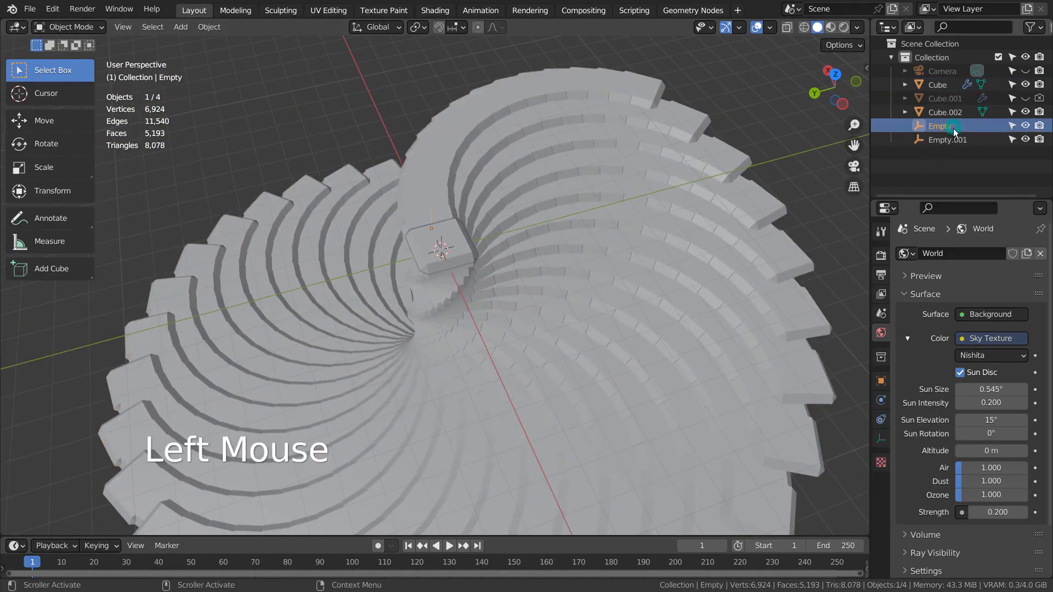
{"action": "left_click", "coordinate": [953, 140]}
{"action": "left_click", "coordinate": [926, 127]}
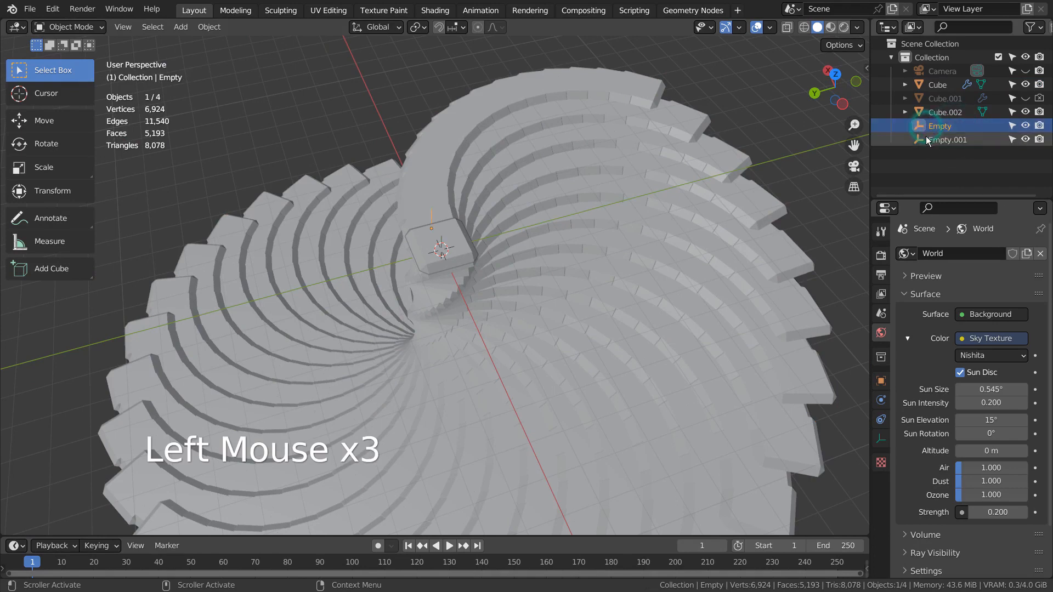
{"action": "left_click", "coordinate": [929, 141]}
{"action": "left_click", "coordinate": [929, 129]}
{"action": "left_click", "coordinate": [928, 138]}
{"action": "left_click", "coordinate": [929, 125]}
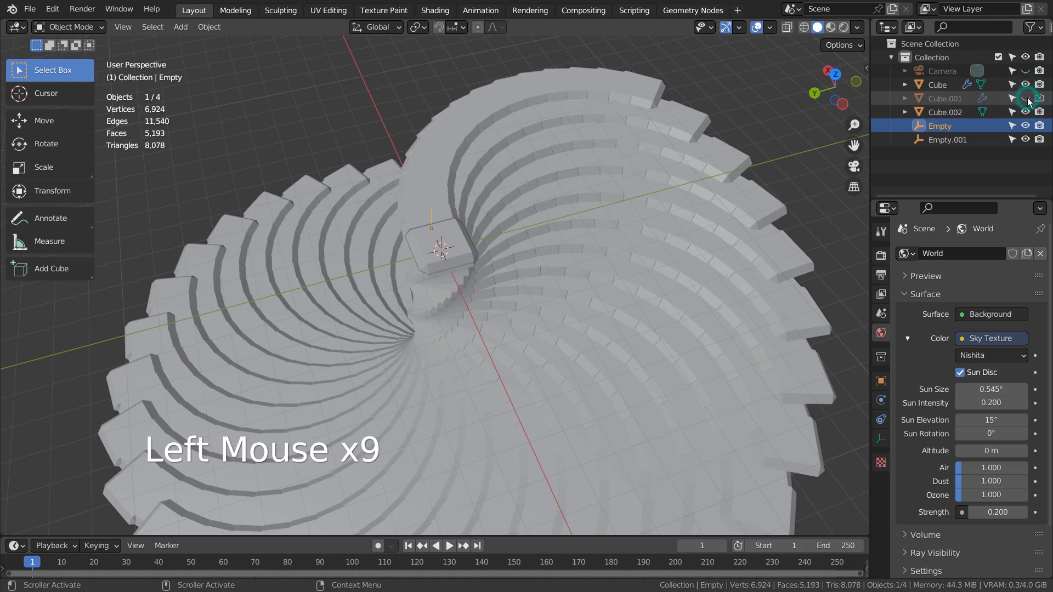
{"action": "left_click", "coordinate": [949, 83]}
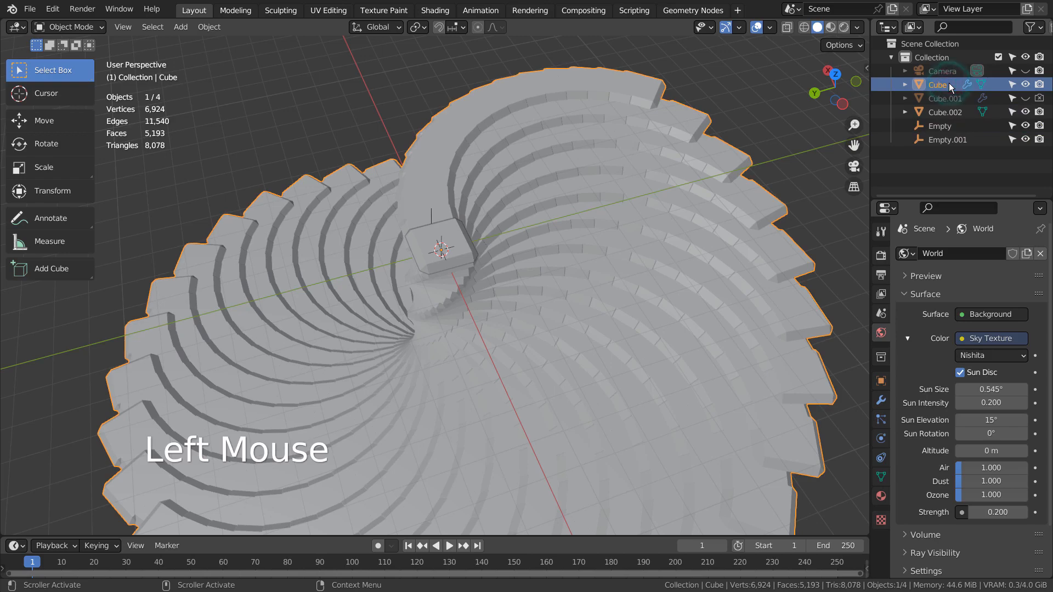
Step: Move Cube.002 above the spiral to view it on its own, and undo the move
{"action": "left_click", "coordinate": [949, 111]}
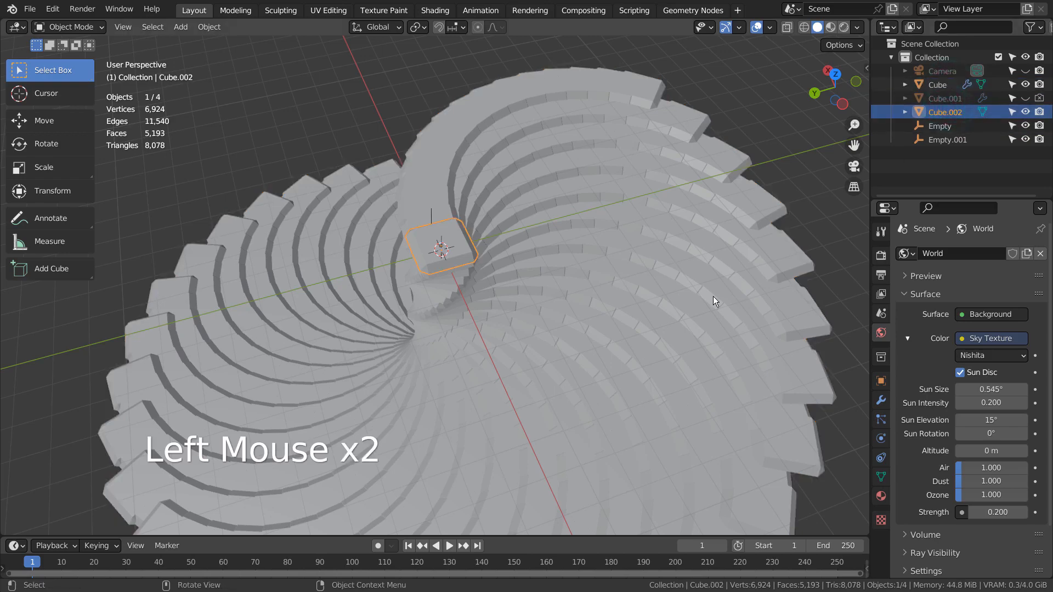
{"action": "key", "text": "g"}
{"action": "left_click", "coordinate": [663, 139]}
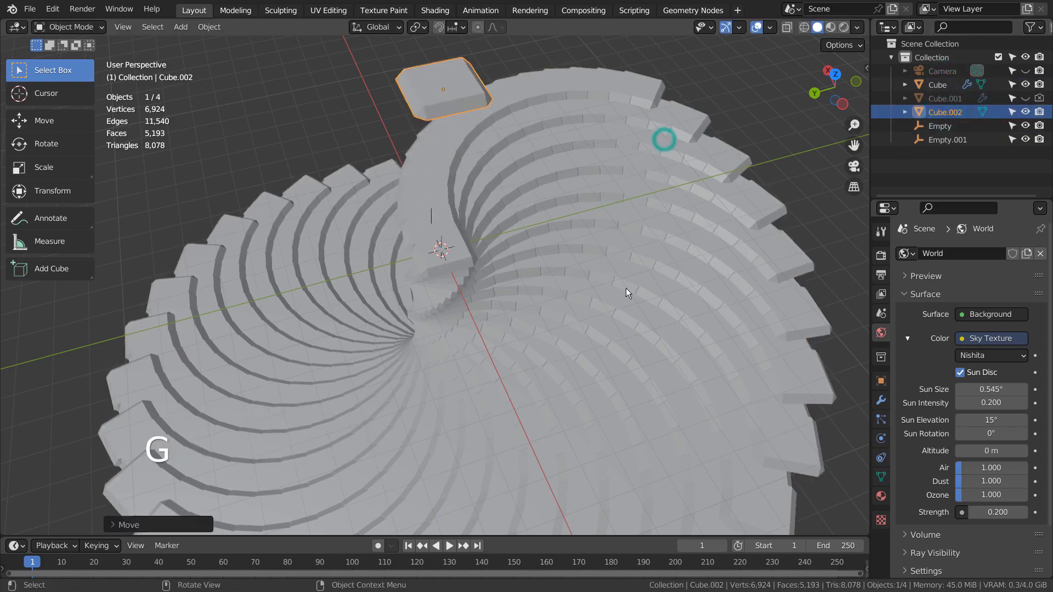
{"action": "middle_click_drag", "start_coordinate": [626, 288], "coordinate": [673, 271]}
{"action": "key", "text": "ctrl+z"}
Step: Add a new cube mesh and move it well above the spiral
{"action": "key", "text": "shift+a"}
{"action": "mouse_move", "coordinate": [601, 193]}
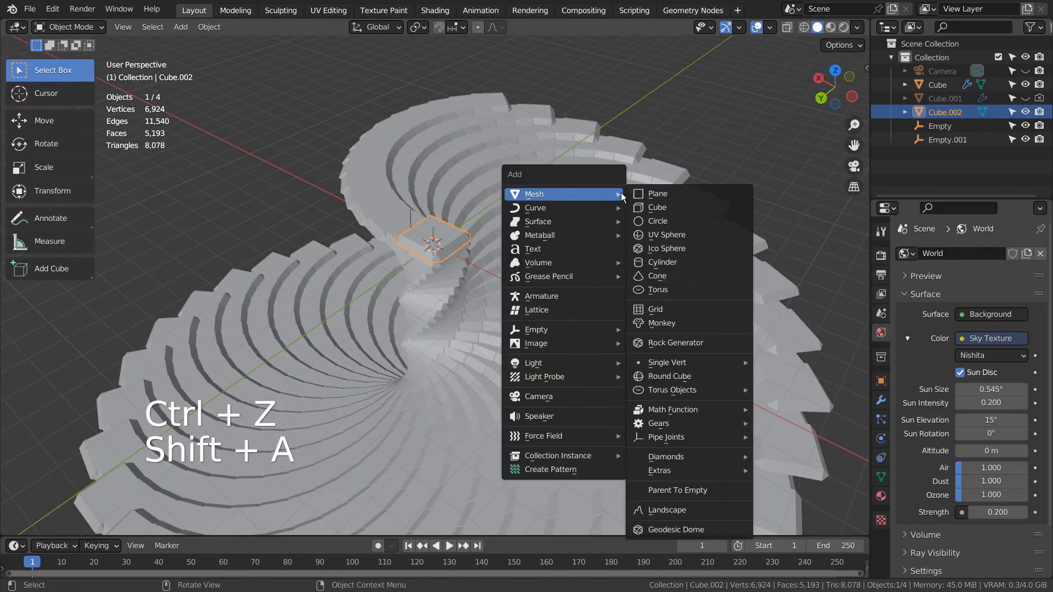
{"action": "left_click", "coordinate": [667, 206]}
{"action": "scroll", "coordinate": [742, 309], "scroll_direction": "down", "scroll_amount": 2}
{"action": "key", "text": "g"}
{"action": "left_click", "coordinate": [706, 158]}
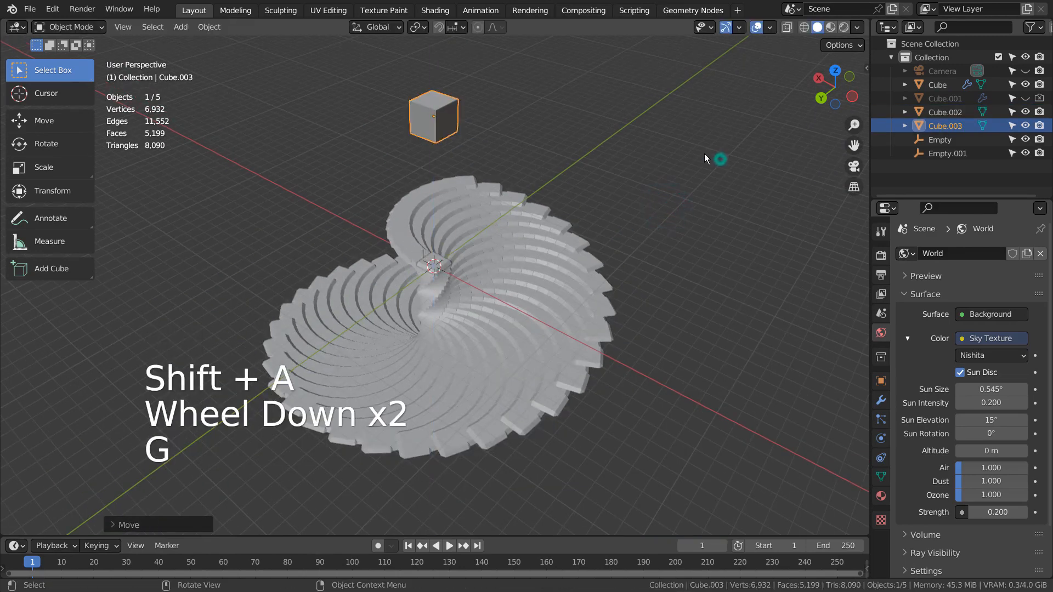
Step: Cut a centred horizontal edge loop around the new cube in Edit Mode
{"action": "key", "text": "Tab"}
{"action": "key", "text": "ctrl+r"}
{"action": "left_click", "coordinate": [441, 124]}
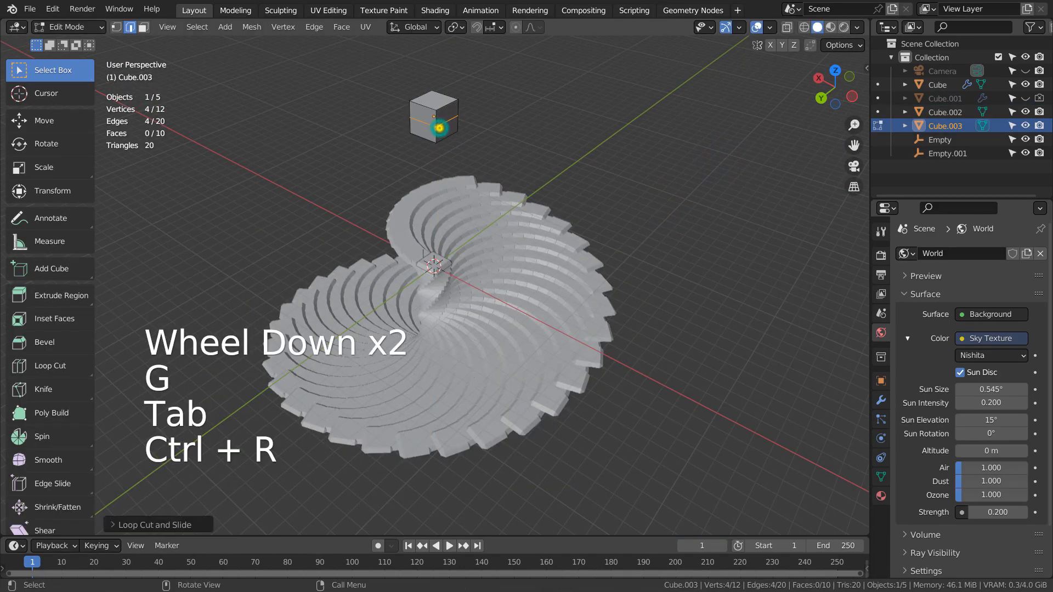
{"action": "right_click", "coordinate": [445, 126]}
Step: Delete the lower half of the cube's faces, selecting them in front view with wireframe shading
{"action": "key", "text": "3"}
{"action": "key", "text": "KP_1"}
{"action": "key", "text": "shift+z"}
{"action": "middle_click_drag", "start_coordinate": [450, 132], "coordinate": [553, 230], "text": "shift"}
{"action": "scroll", "coordinate": [553, 230], "scroll_direction": "up", "scroll_amount": 2}
{"action": "scroll", "coordinate": [553, 230], "scroll_direction": "up", "scroll_amount": 1}
{"action": "key", "text": "b"}
{"action": "left_click_drag", "start_coordinate": [554, 88], "coordinate": [702, 150]}
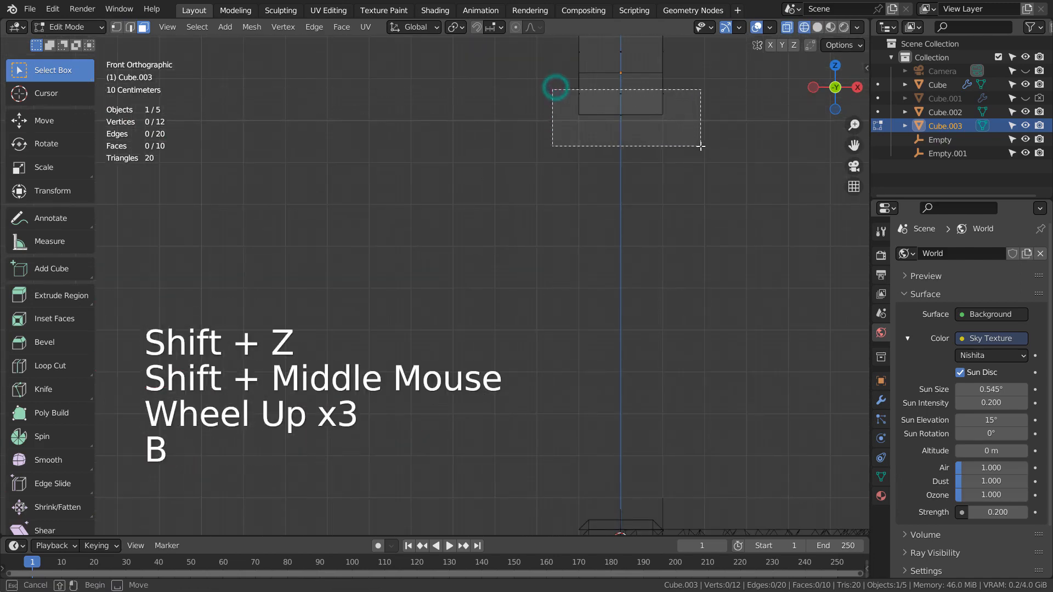
{"action": "key", "text": "x"}
{"action": "left_click", "coordinate": [683, 175]}
Step: Scale up the open bottom edge loop of the half cube to give it sloping sides
{"action": "middle_click_drag", "start_coordinate": [683, 174], "coordinate": [594, 271], "text": "shift"}
{"action": "middle_click_drag", "start_coordinate": [686, 218], "coordinate": [634, 299]}
{"action": "key", "text": "2"}
{"action": "left_click", "coordinate": [574, 251], "text": "alt"}
{"action": "key", "text": "s"}
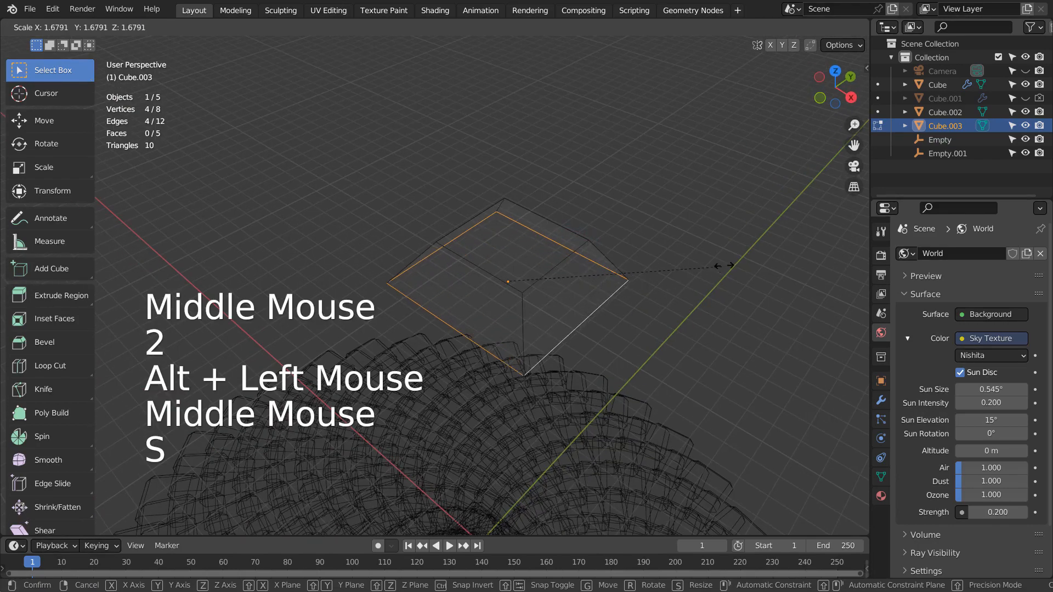
{"action": "left_click", "coordinate": [735, 259]}
{"action": "middle_click_drag", "start_coordinate": [736, 259], "coordinate": [604, 355]}
{"action": "scroll", "coordinate": [602, 356], "scroll_direction": "down", "scroll_amount": 2}
{"action": "middle_click_drag", "start_coordinate": [565, 400], "coordinate": [590, 296], "text": "shift"}
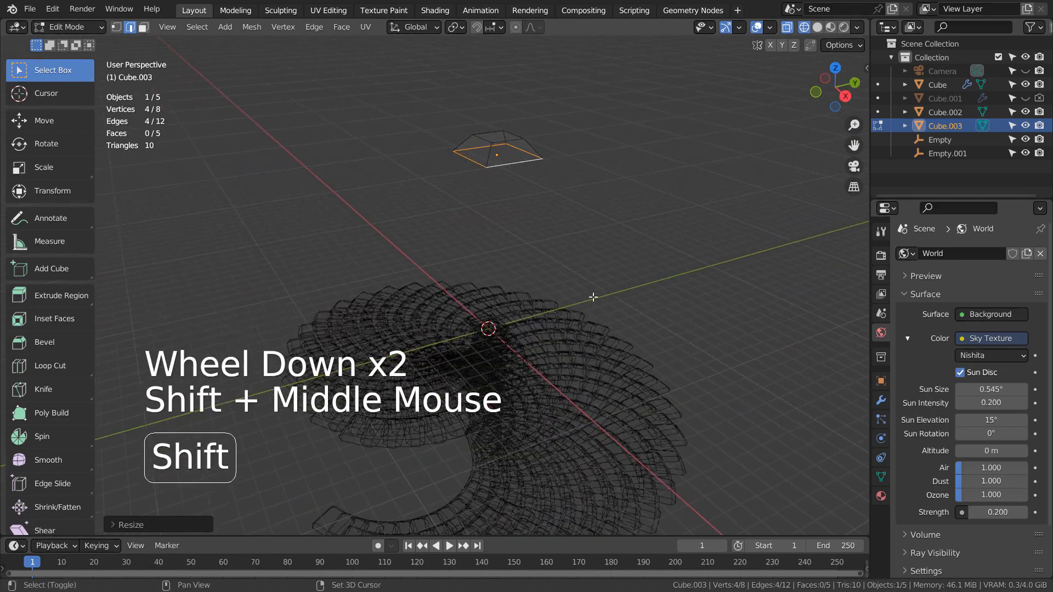
Step: Flatten the tapered block along the Z axis in Object Mode with solid shading, and delete the block
{"action": "key", "text": "Tab"}
{"action": "key", "text": "shift+z"}
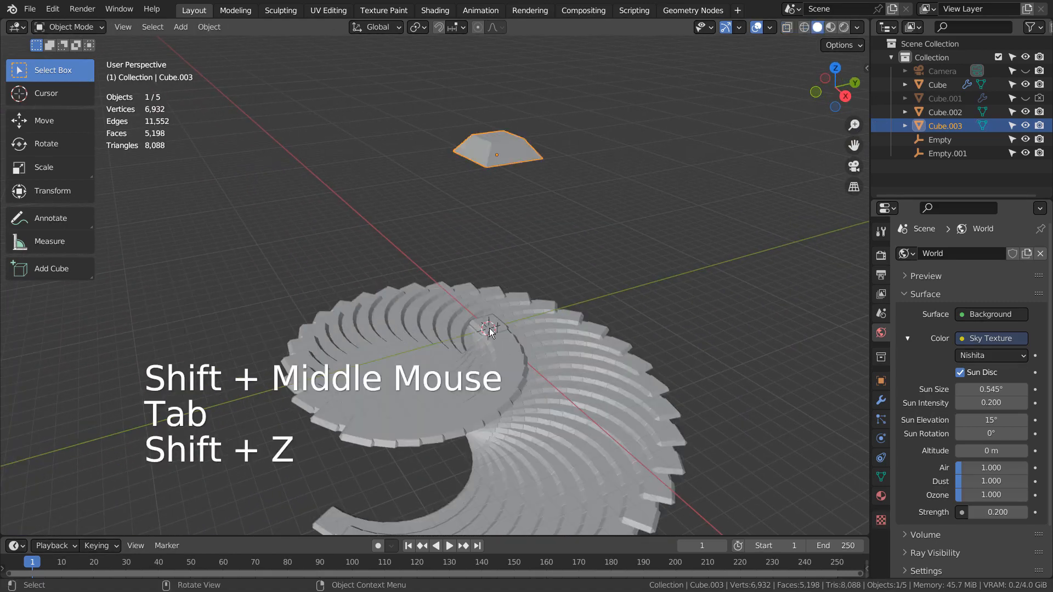
{"action": "left_click", "coordinate": [496, 159]}
{"action": "key", "text": "s"}
{"action": "key", "text": "z"}
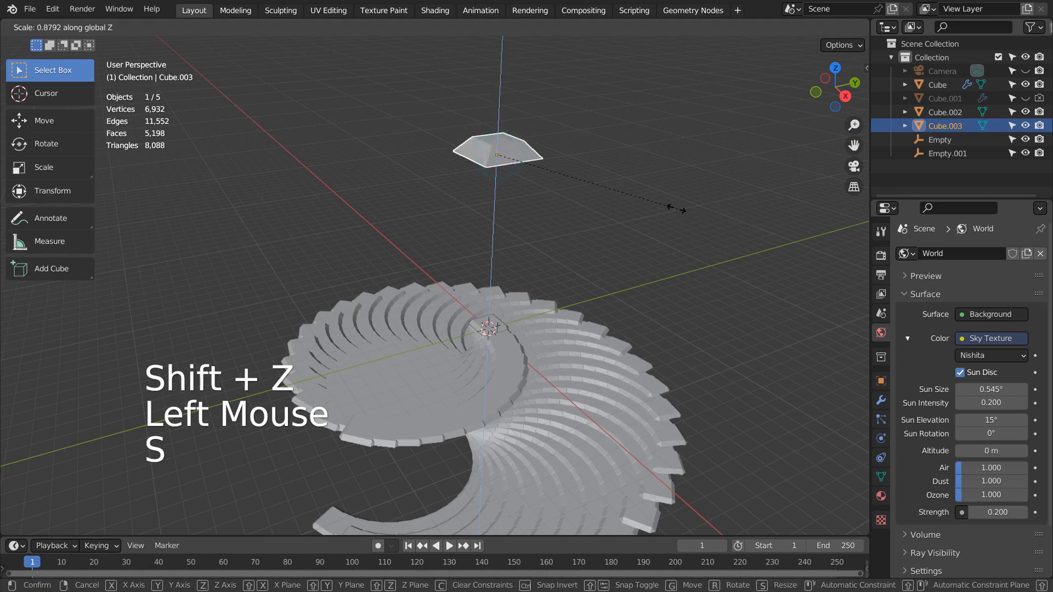
{"action": "left_click", "coordinate": [549, 197]}
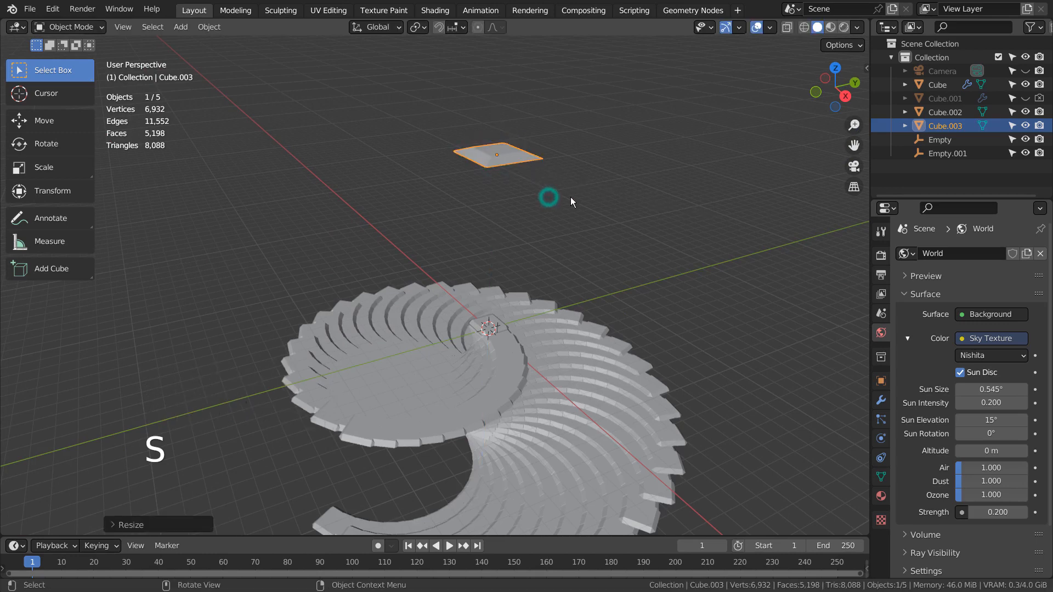
{"action": "key", "text": "x"}
{"action": "left_click", "coordinate": [521, 156]}
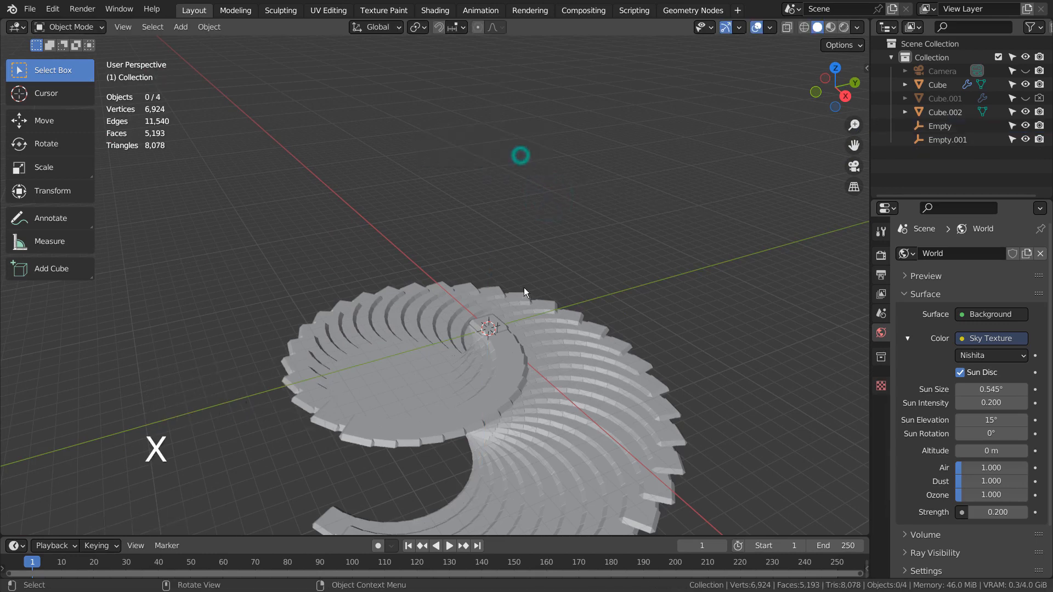
Step: Compare the full spiral object with its Array modifier's viewport display switched off and back on
{"action": "left_click", "coordinate": [492, 318]}
{"action": "middle_click_drag", "start_coordinate": [611, 344], "coordinate": [610, 274]}
{"action": "scroll", "coordinate": [613, 272], "scroll_direction": "up", "scroll_amount": 3}
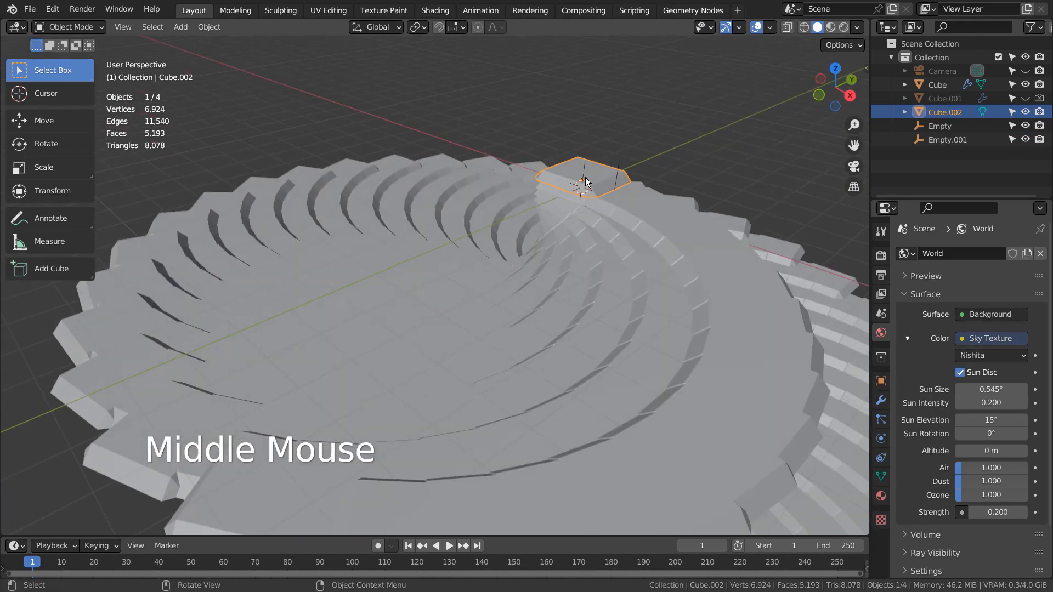
{"action": "left_click", "coordinate": [640, 220]}
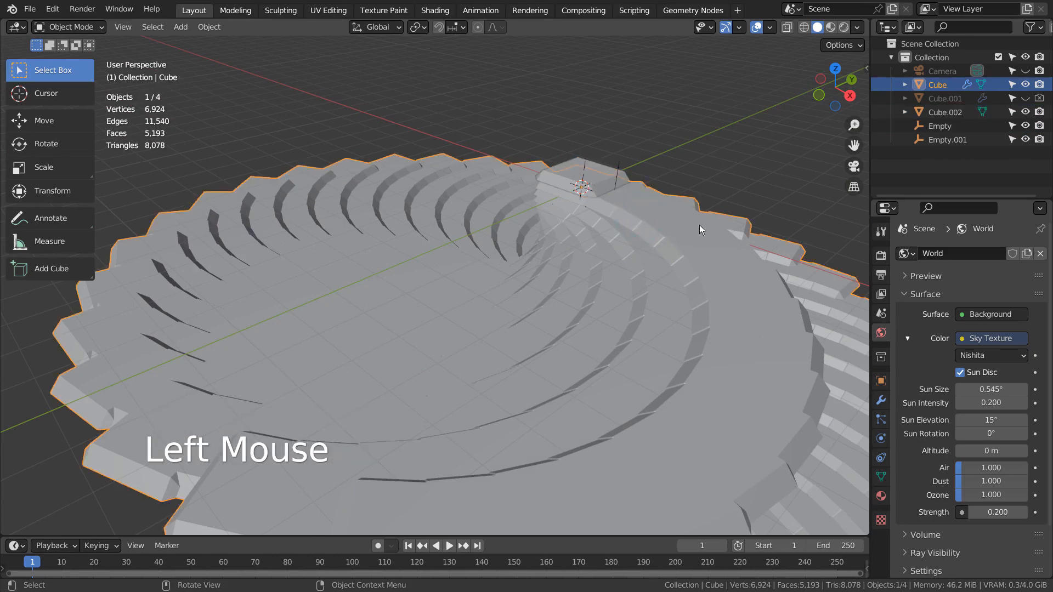
{"action": "left_click", "coordinate": [881, 401]}
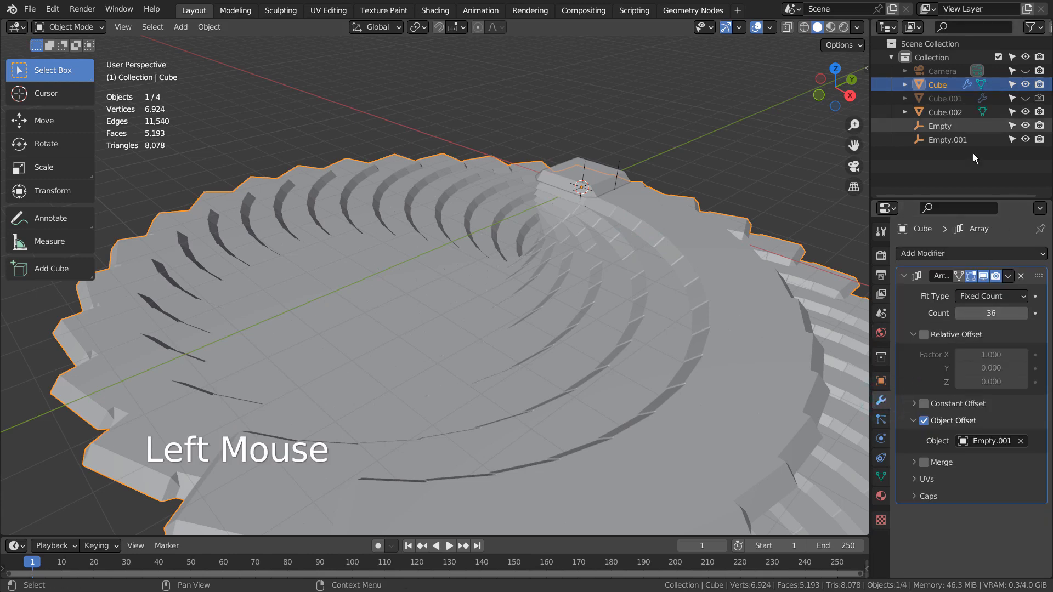
{"action": "left_click", "coordinate": [984, 276]}
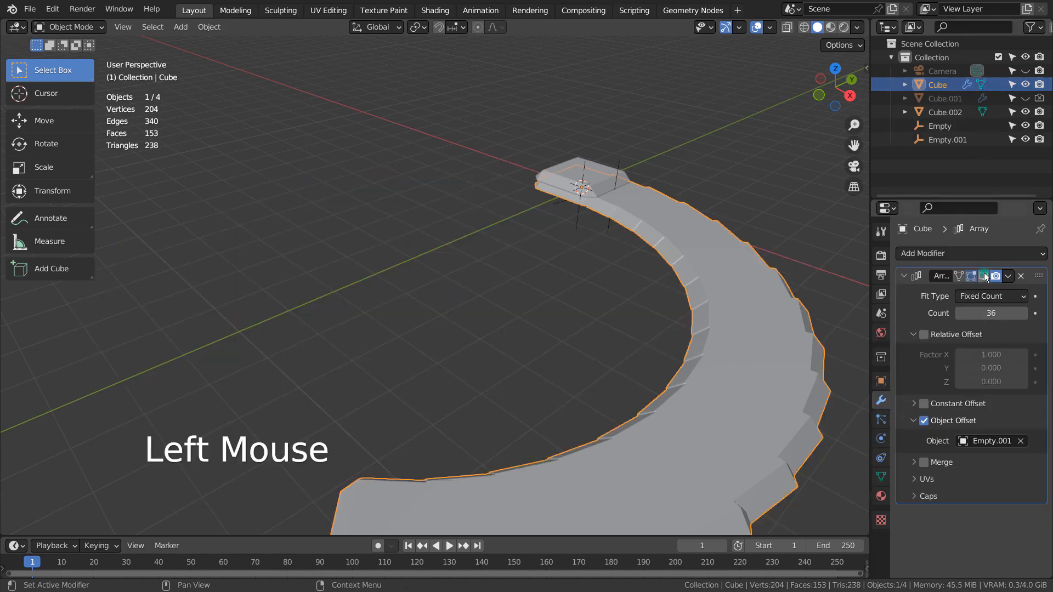
{"action": "middle_click_drag", "start_coordinate": [616, 374], "coordinate": [768, 384]}
{"action": "left_click", "coordinate": [984, 278]}
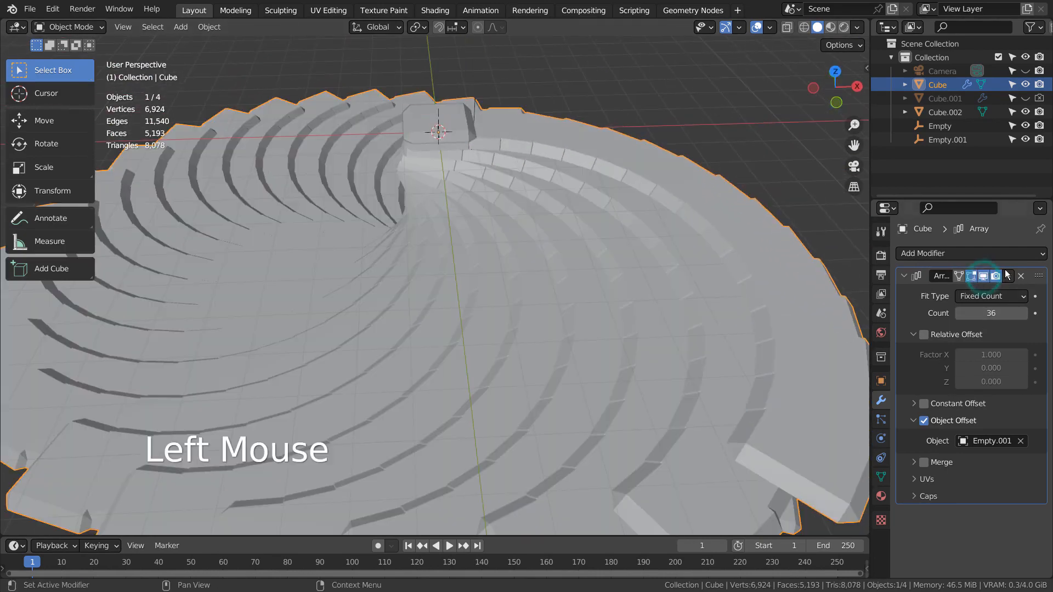
Step: Hide the Cube object, make Cube.001 visible in the viewport and renders, and select Cube.001
{"action": "left_click", "coordinate": [1025, 84]}
{"action": "left_click", "coordinate": [1025, 98]}
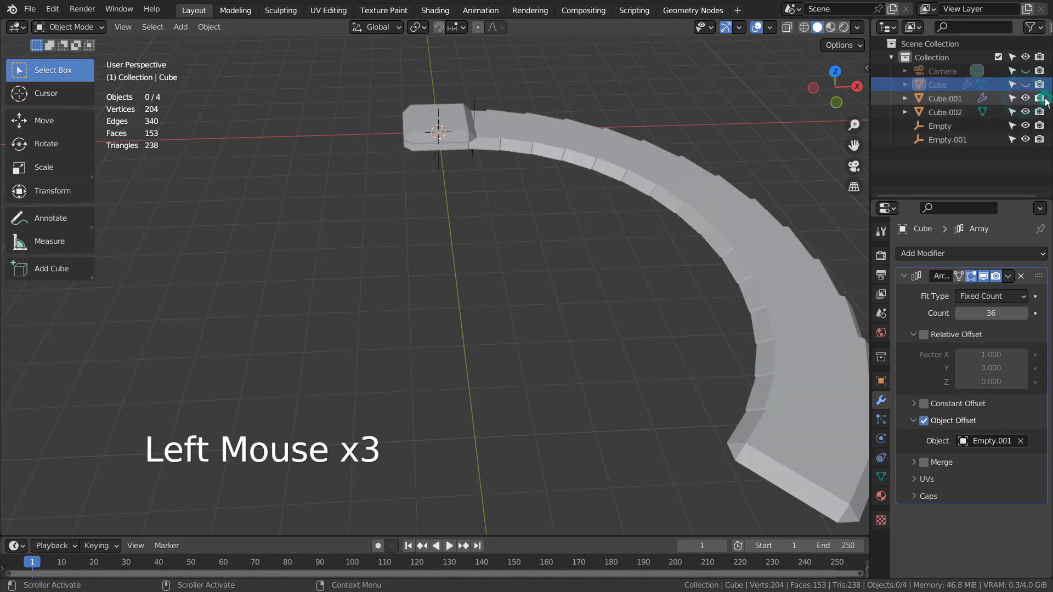
{"action": "left_click", "coordinate": [950, 100]}
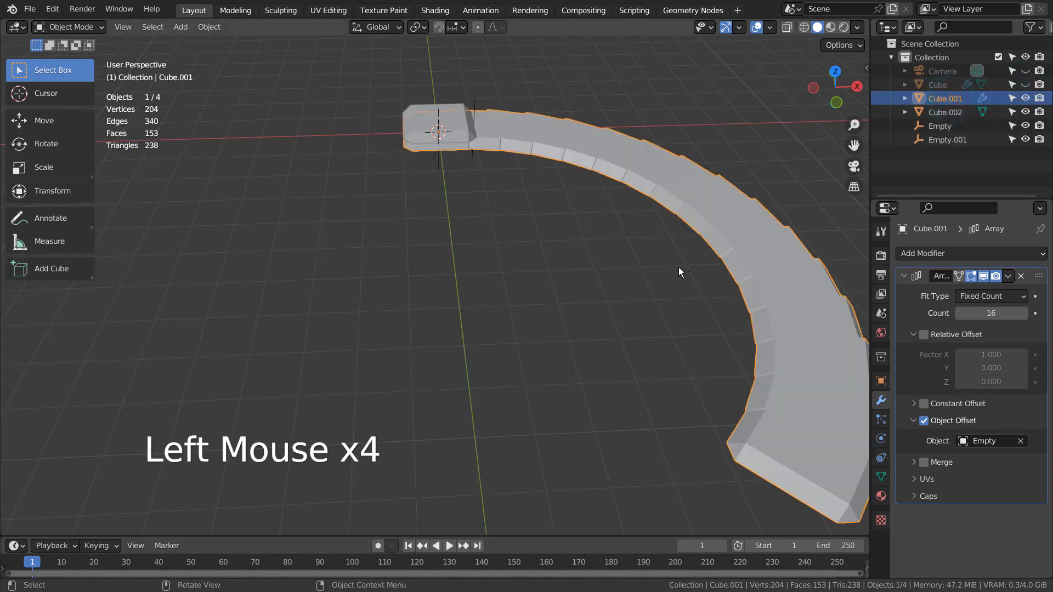
{"action": "left_click", "coordinate": [442, 117]}
{"action": "key", "text": "h"}
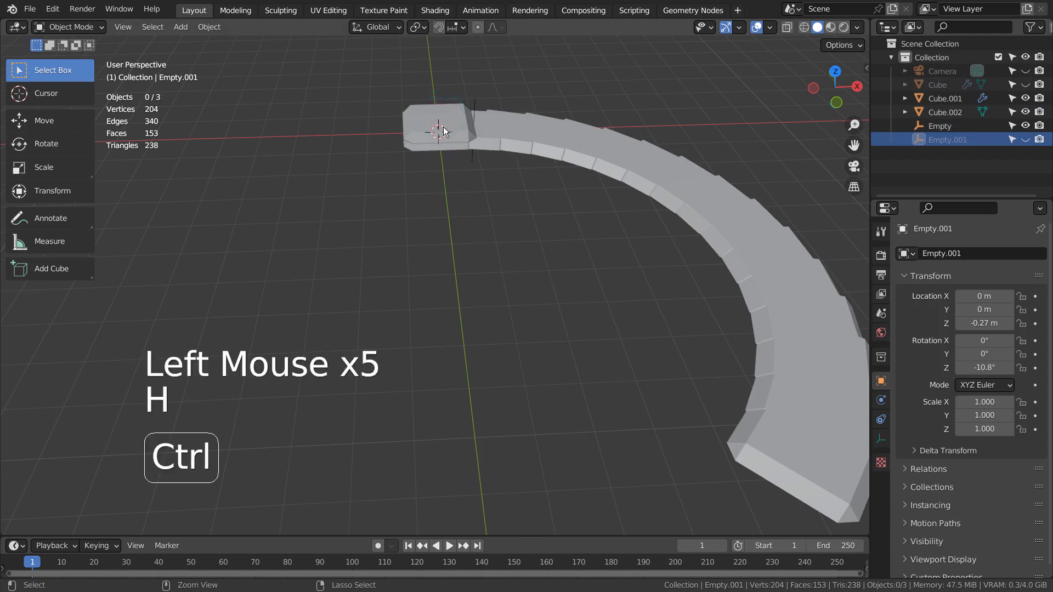
{"action": "key", "text": "ctrl+z"}
Step: Hide the Cube.002 block at the start of the arc and select the Cube.001 arc
{"action": "left_click", "coordinate": [461, 122]}
{"action": "key", "text": "h"}
{"action": "left_click", "coordinate": [577, 158]}
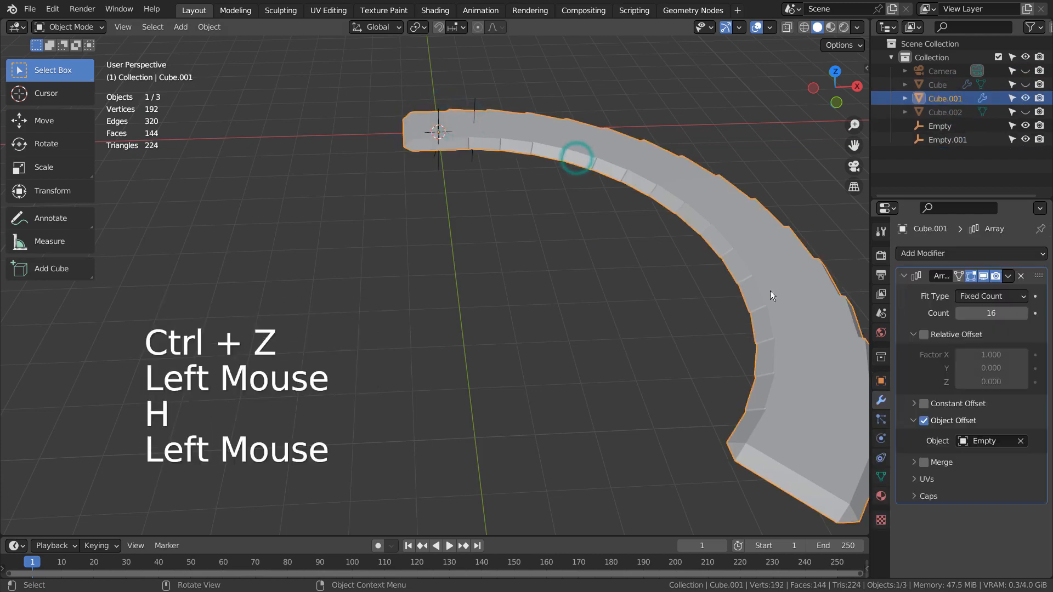
Step: Switch the viewport display of Cube.001's Array modifier off and on repeatedly to compare the single block with the arc
{"action": "left_click", "coordinate": [983, 276]}
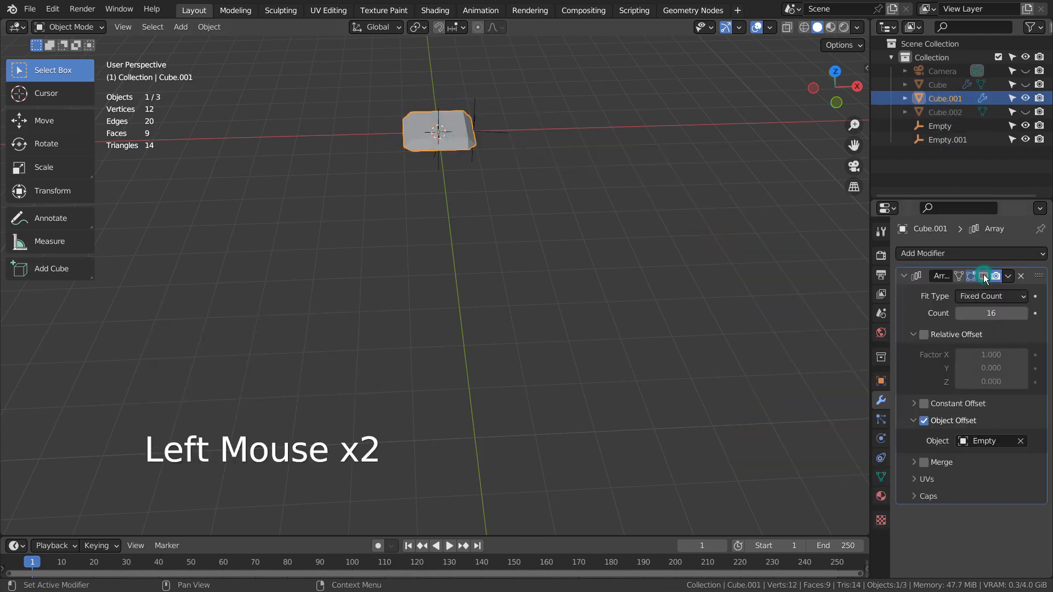
{"action": "left_click", "coordinate": [983, 277]}
{"action": "left_click", "coordinate": [983, 276]}
{"action": "left_click", "coordinate": [983, 277]}
{"action": "left_click", "coordinate": [983, 277]}
{"action": "left_click", "coordinate": [983, 277]}
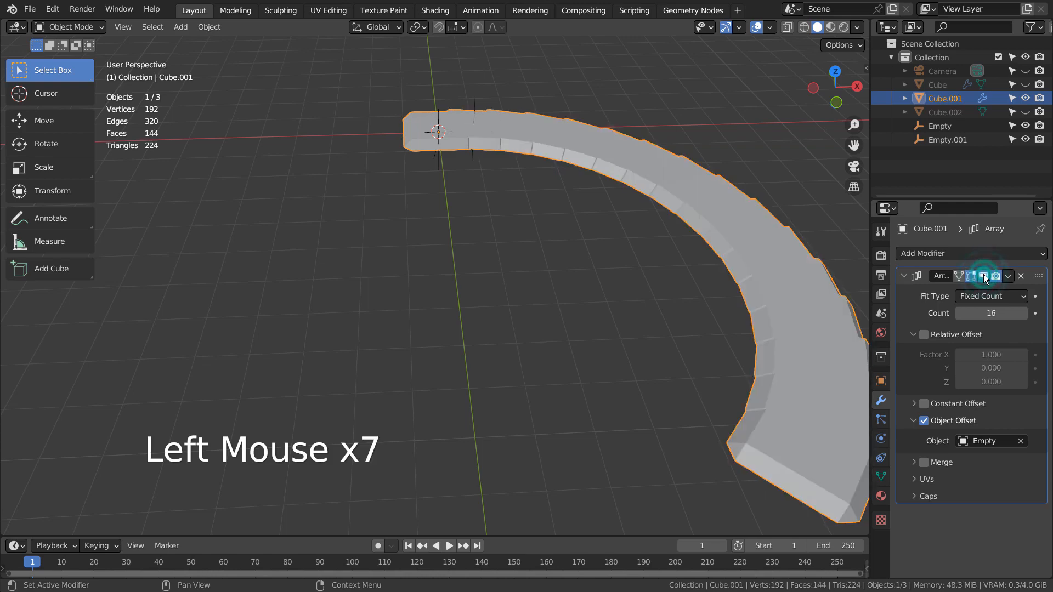
Step: View the Cube.001 arc from above and examine its Array modifier's count and object offset in a maximized properties editor
{"action": "middle_click_drag", "start_coordinate": [476, 297], "coordinate": [578, 304]}
{"action": "key", "text": "KP_7"}
{"action": "scroll", "coordinate": [535, 394], "scroll_direction": "down", "scroll_amount": 2}
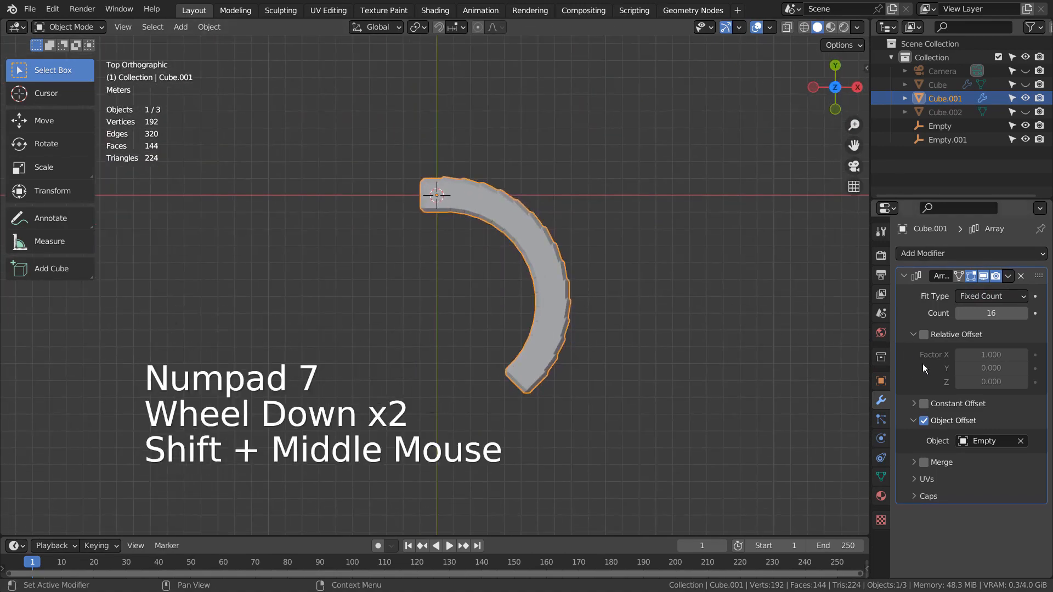
{"action": "key", "text": "ctrl+space"}
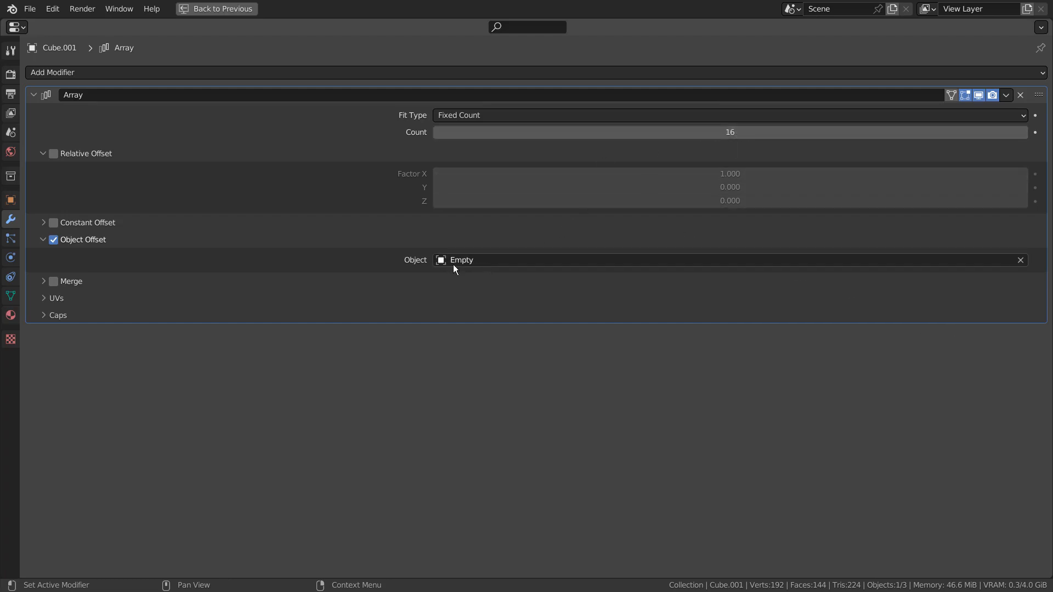
{"action": "key", "text": "ctrl+space"}
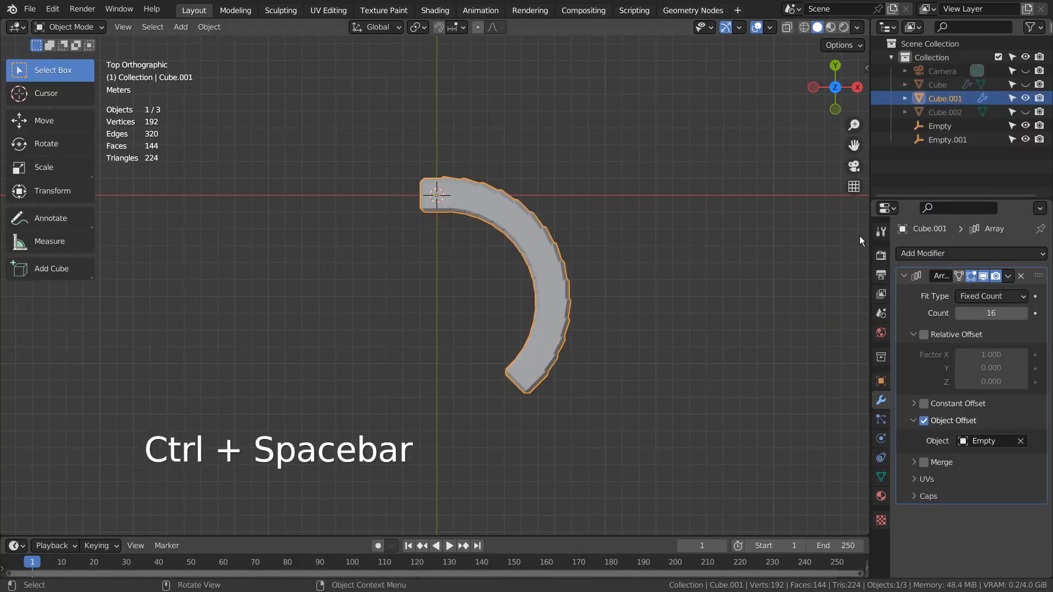
Step: Select Empty and maximize its object properties to examine its location and rotation
{"action": "left_click", "coordinate": [955, 127]}
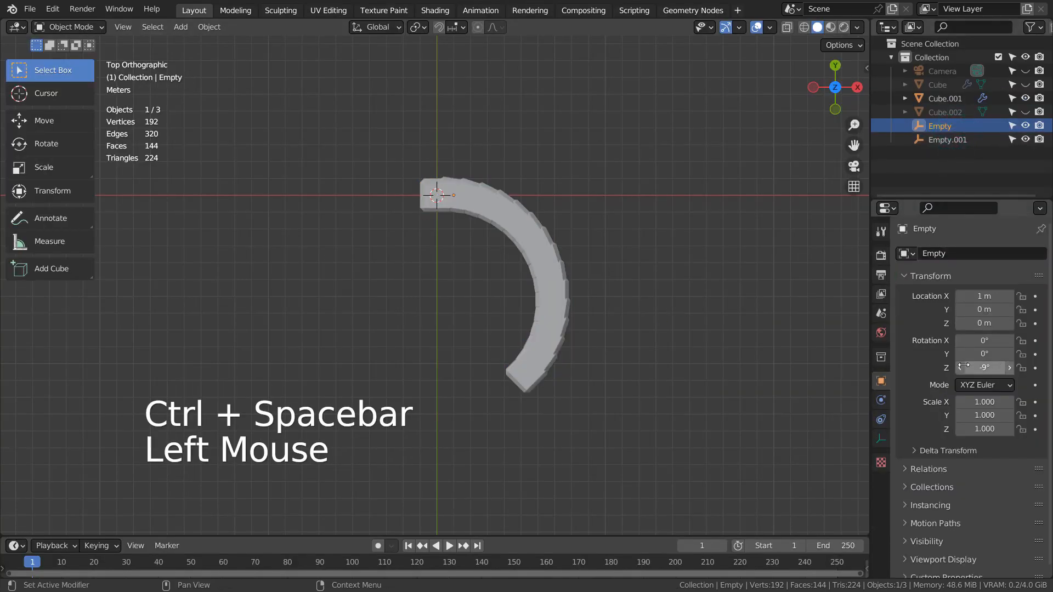
{"action": "key", "text": "ctrl+space"}
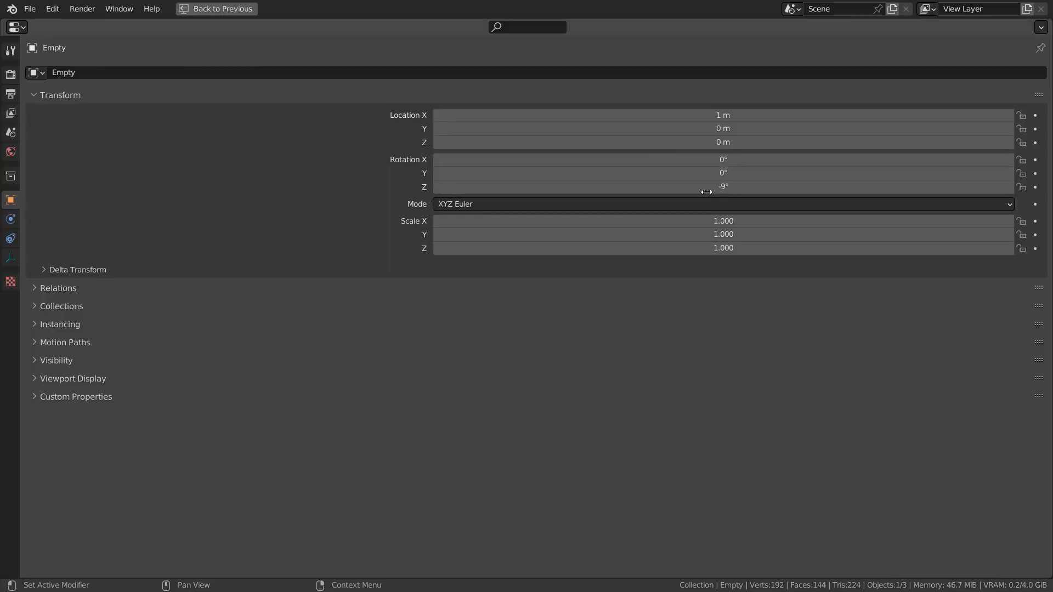
Step: Return to the full layout, try a different Z rotation on Empty to see its effect on the arc, and undo it
{"action": "key", "text": "ctrl+space"}
{"action": "mouse_move", "coordinate": [988, 367]}
{"action": "left_mouse_down"}
{"action": "mouse_move", "coordinate": [955, 367]}
{"action": "mouse_move", "coordinate": [993, 368]}
{"action": "mouse_move", "coordinate": [977, 368]}
{"action": "left_mouse_up"}
{"action": "key", "text": "ctrl+z"}
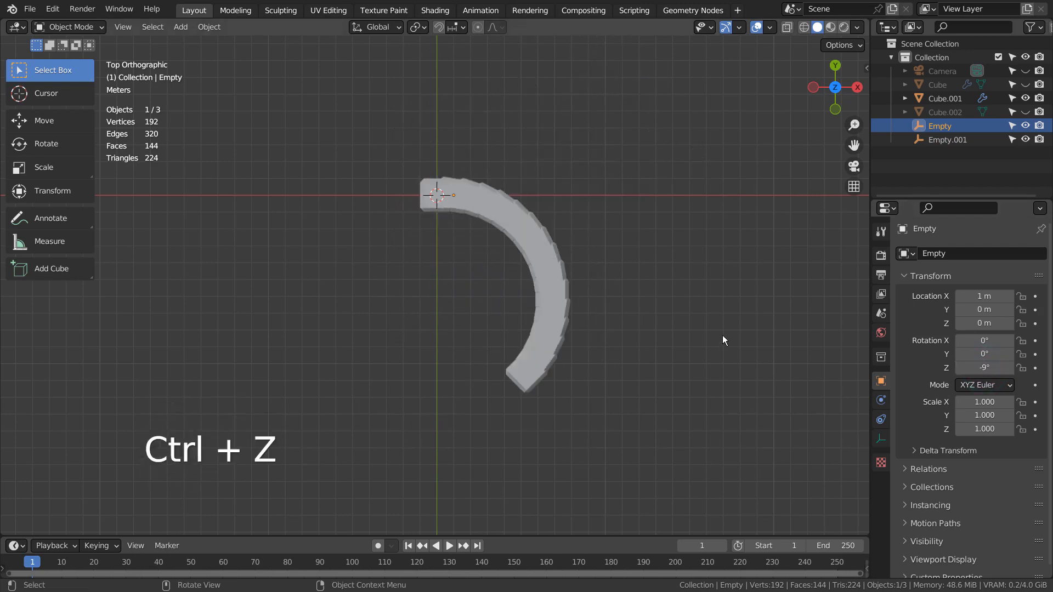
Step: Select the Cube.001 arc and examine the Apply option of its Array modifier without applying it
{"action": "left_click", "coordinate": [525, 235]}
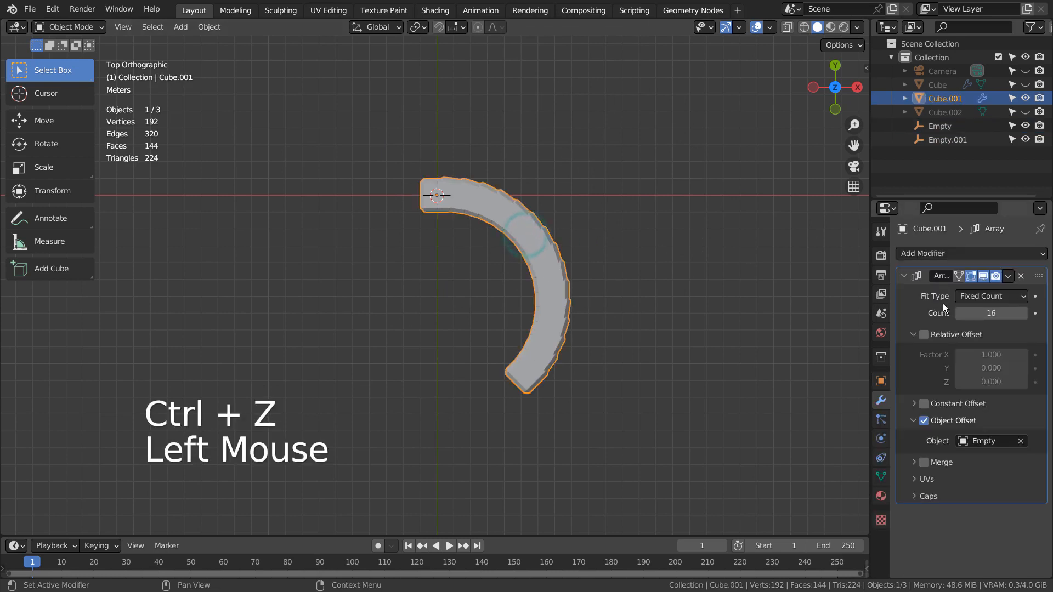
{"action": "double_click", "coordinate": [912, 308]}
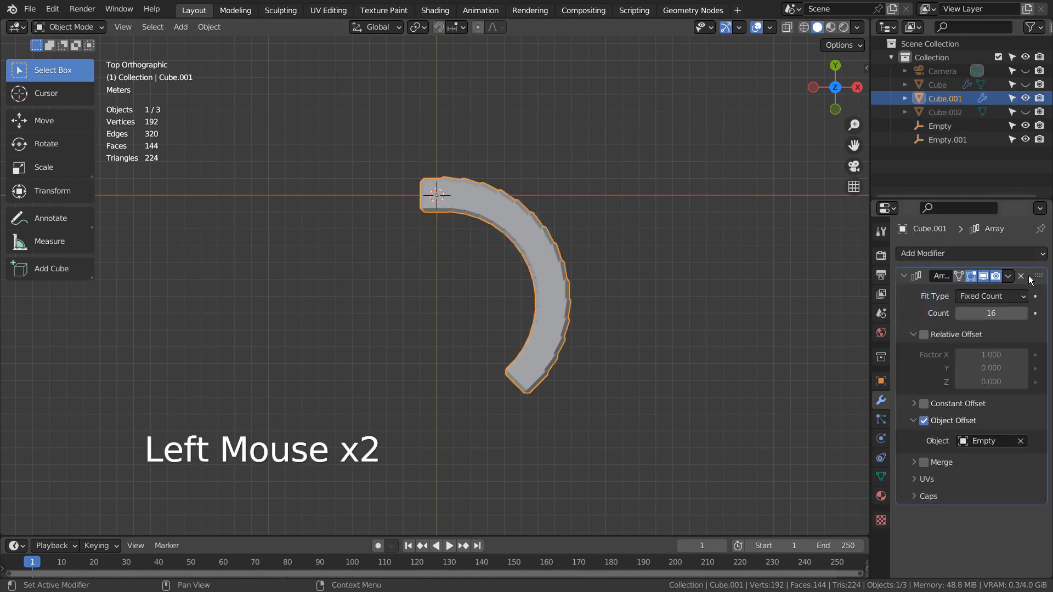
{"action": "left_click", "coordinate": [1009, 277]}
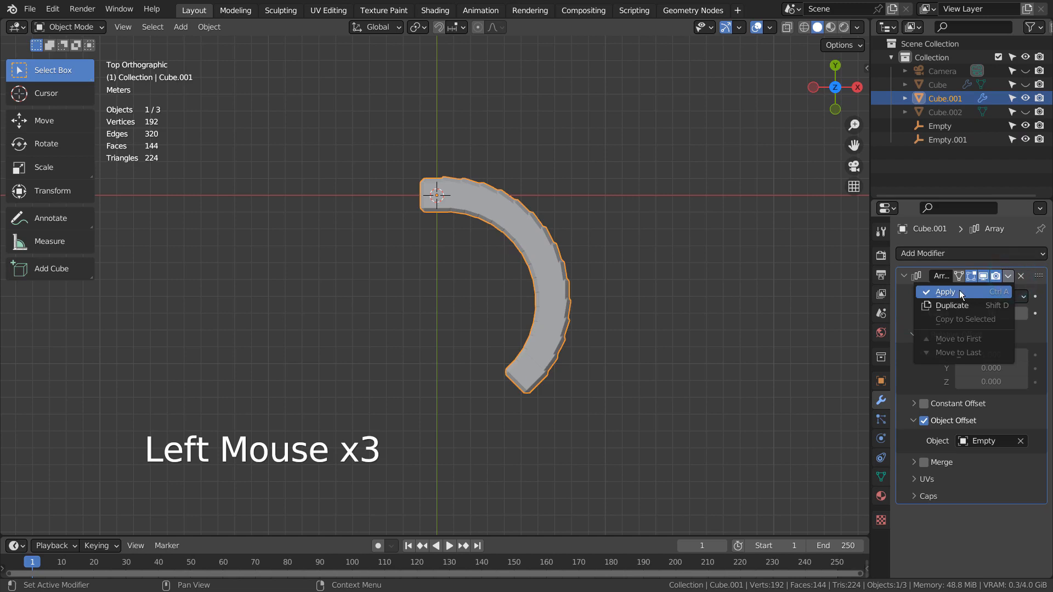
{"action": "left_click", "coordinate": [986, 295]}
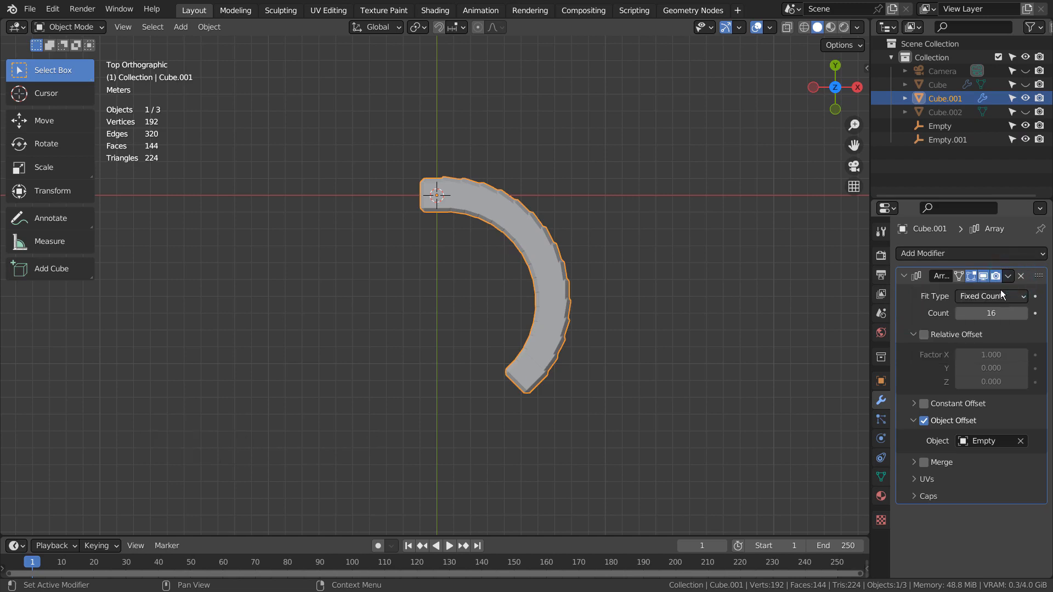
Step: Hide the Cube.001 arc, unhide the full Cube spiral and select it
{"action": "left_click", "coordinate": [1025, 98]}
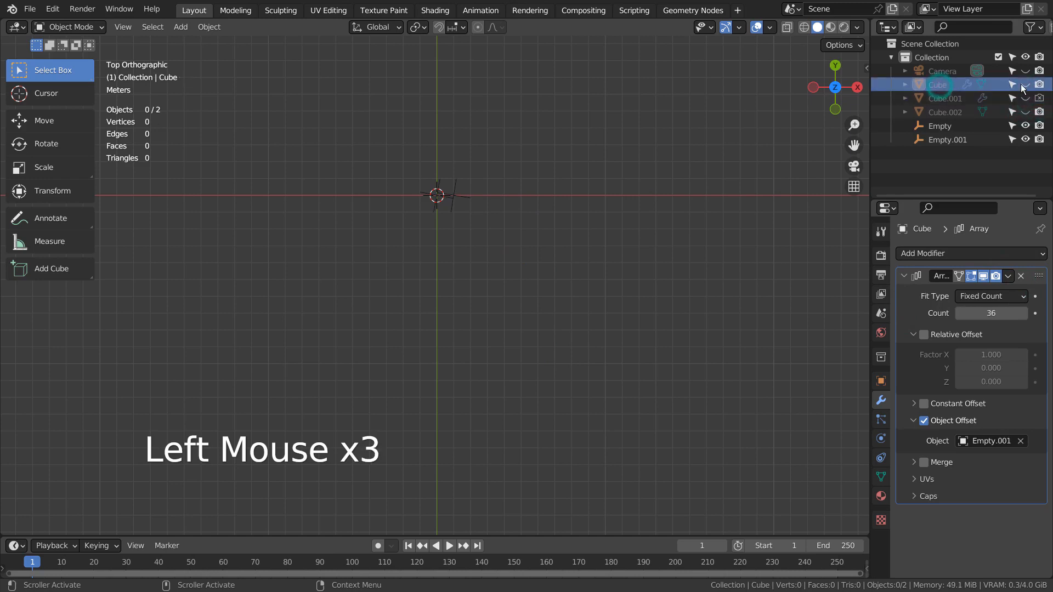
{"action": "left_click", "coordinate": [1024, 85]}
{"action": "left_click", "coordinate": [558, 184]}
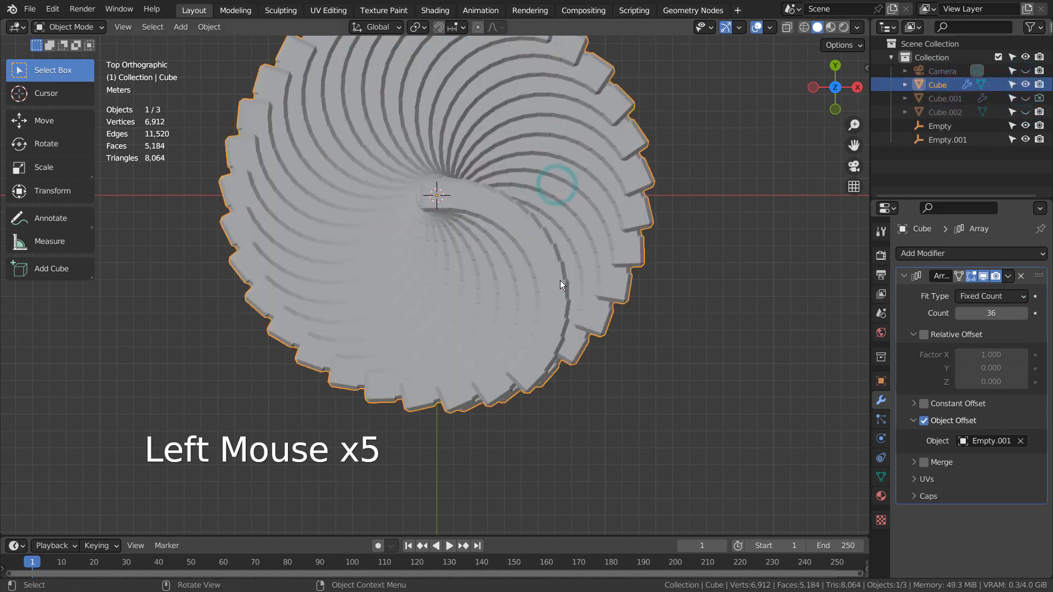
{"action": "middle_click_drag", "start_coordinate": [561, 281], "coordinate": [674, 335], "text": "shift"}
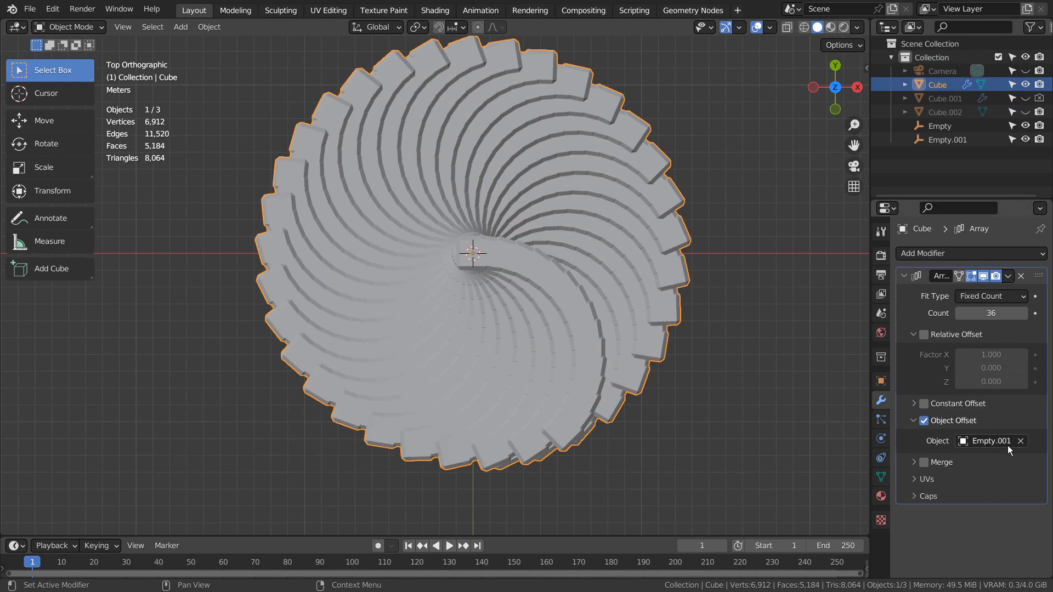
Step: Select Empty.001 and examine its location and rotation in a maximized properties editor
{"action": "left_click", "coordinate": [958, 140]}
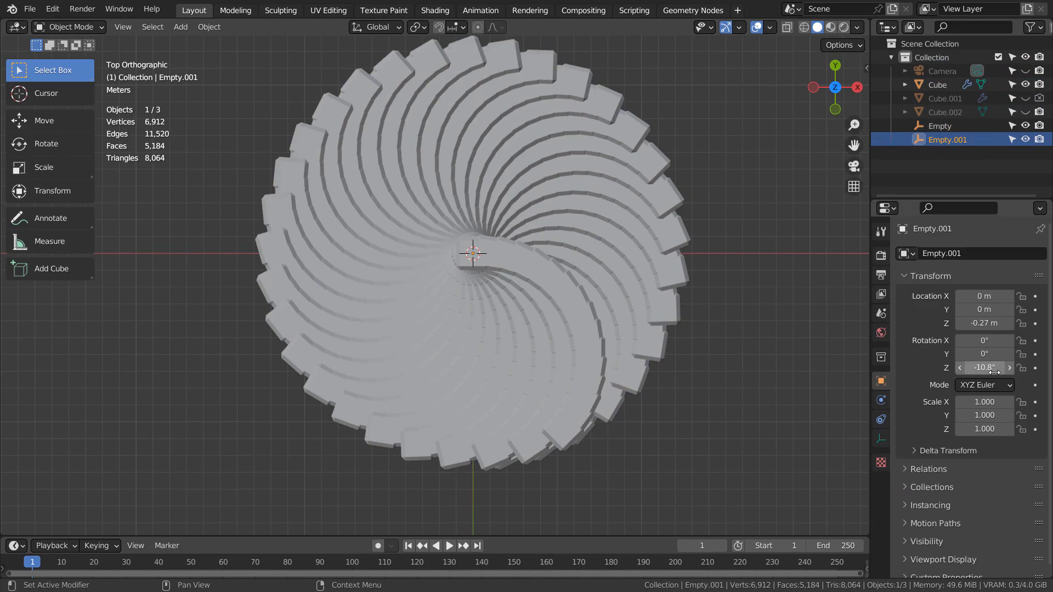
{"action": "key", "text": "ctrl+space"}
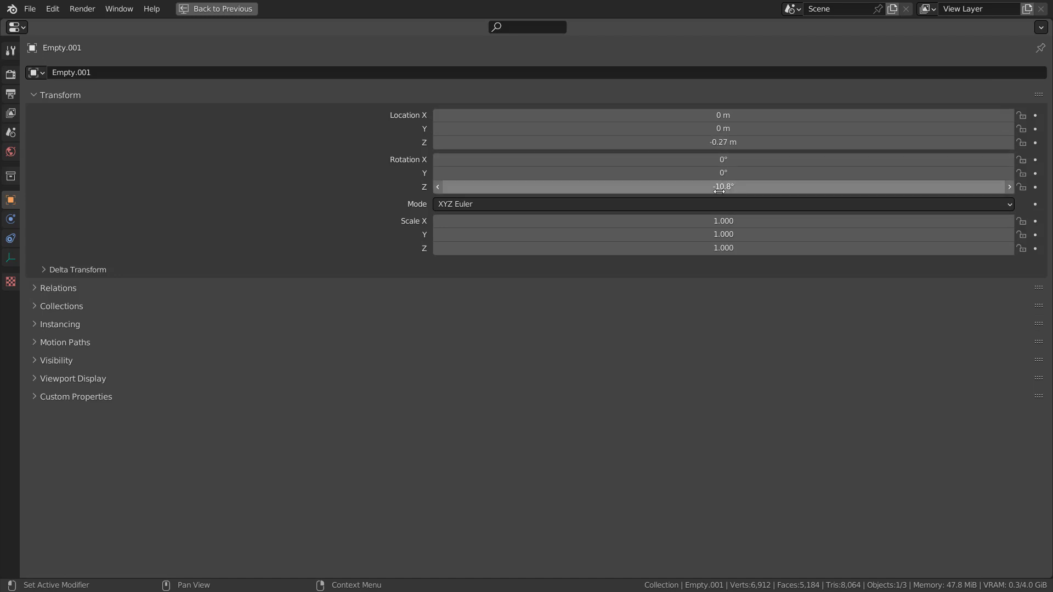
{"action": "key", "text": "ctrl+space"}
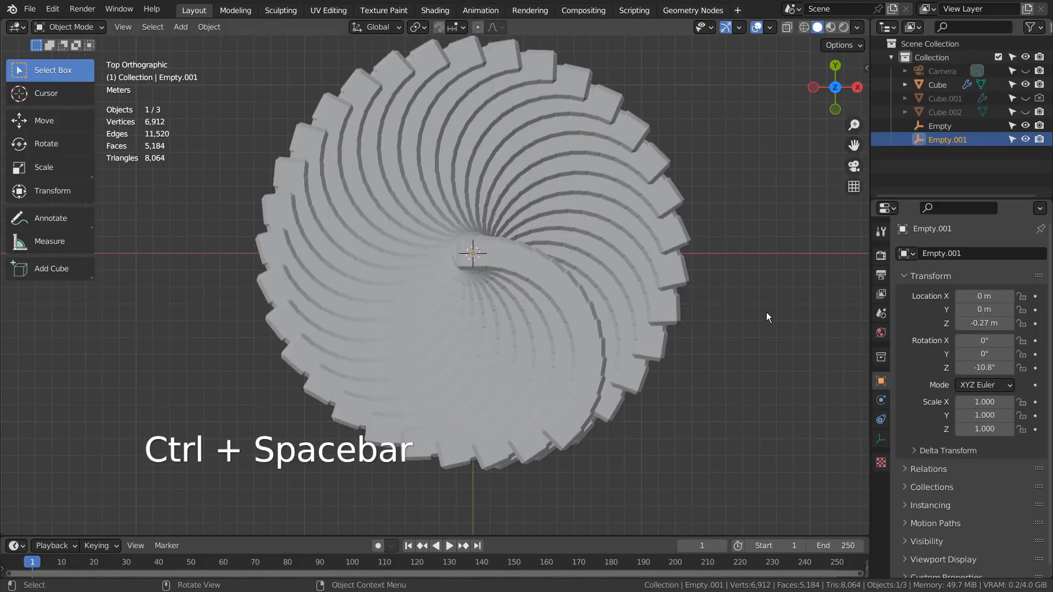
Step: Try different Z location and Z rotation values on Empty.001 to see their effect on the spiral, undoing each change
{"action": "middle_click_drag", "start_coordinate": [765, 317], "coordinate": [676, 269]}
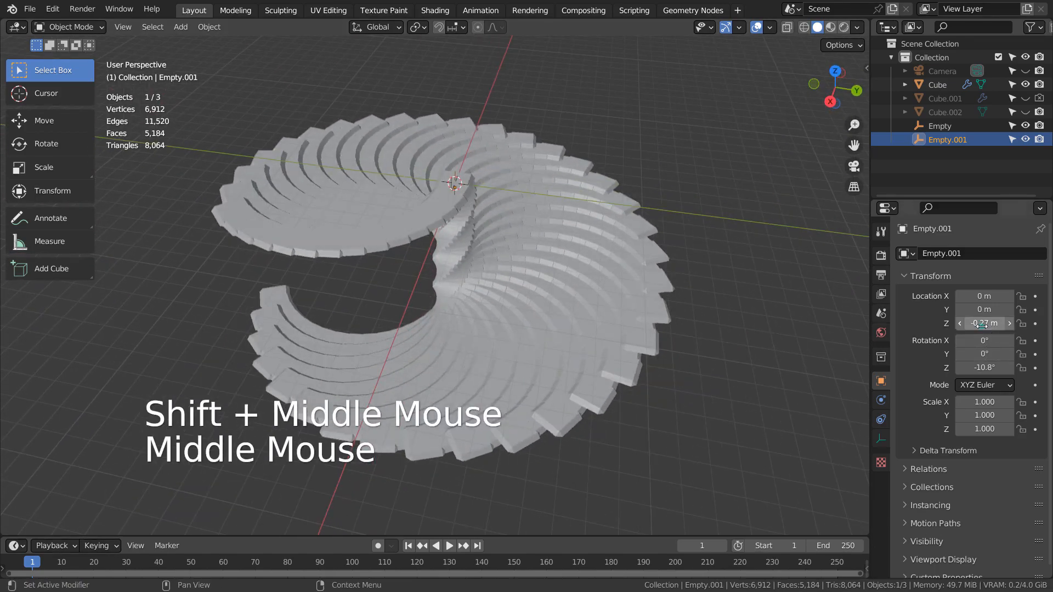
{"action": "left_click_drag", "start_coordinate": [982, 324], "coordinate": [955, 323]}
{"action": "middle_click_drag", "start_coordinate": [698, 353], "coordinate": [694, 380]}
{"action": "key", "text": "ctrl+z"}
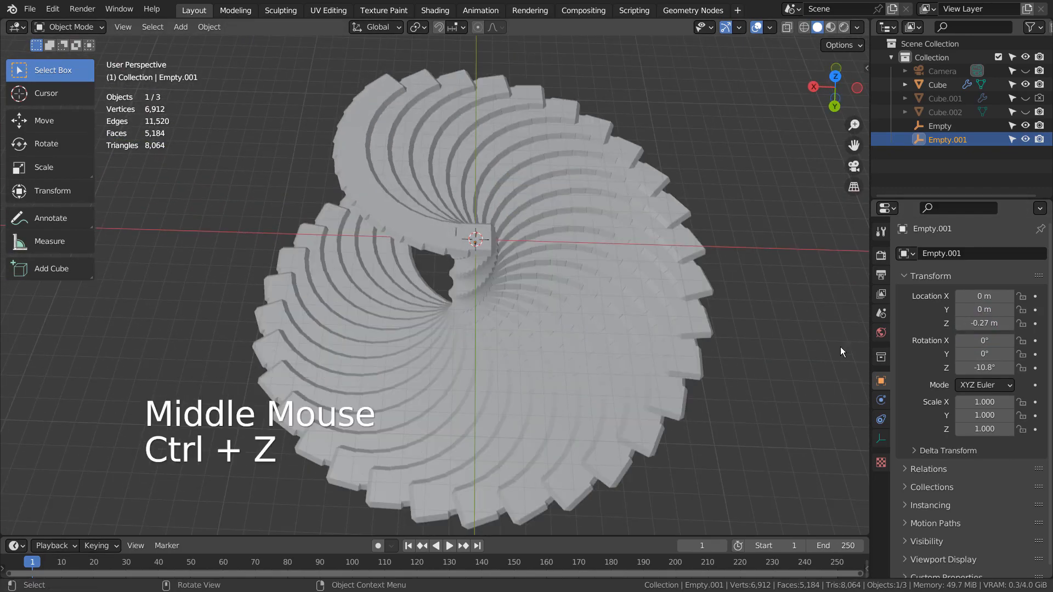
{"action": "mouse_move", "coordinate": [985, 369]}
{"action": "left_mouse_down"}
{"action": "mouse_move", "coordinate": [969, 369]}
{"action": "mouse_move", "coordinate": [993, 369]}
{"action": "left_mouse_up"}
{"action": "key", "text": "ctrl+z"}
{"action": "middle_click_drag", "start_coordinate": [616, 351], "coordinate": [512, 302]}
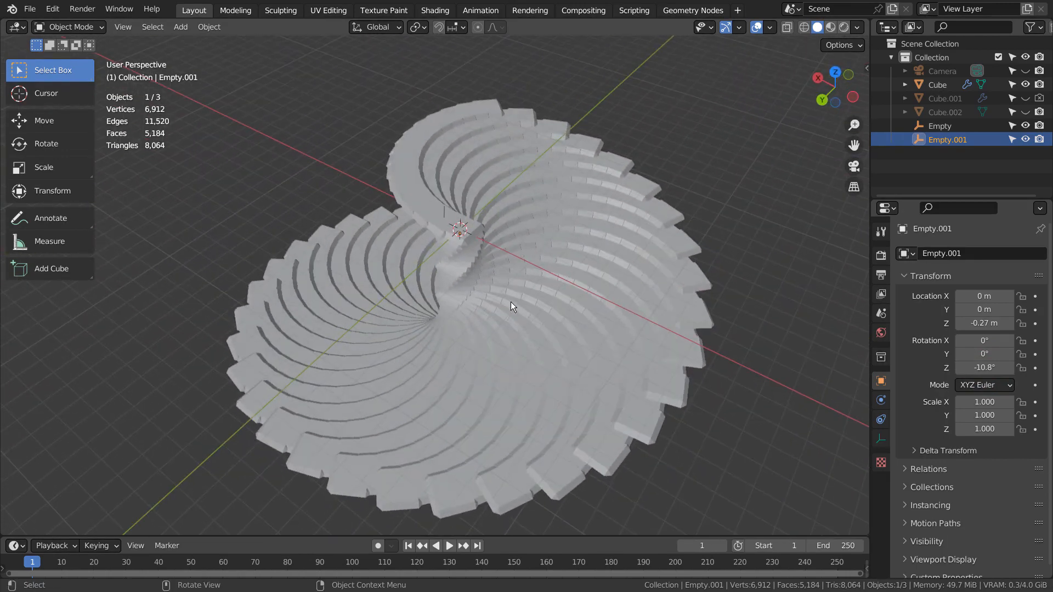
Step: View the spiral through the camera, unhide the Cube.002 block at its centre and select that block
{"action": "key", "text": "KP_0"}
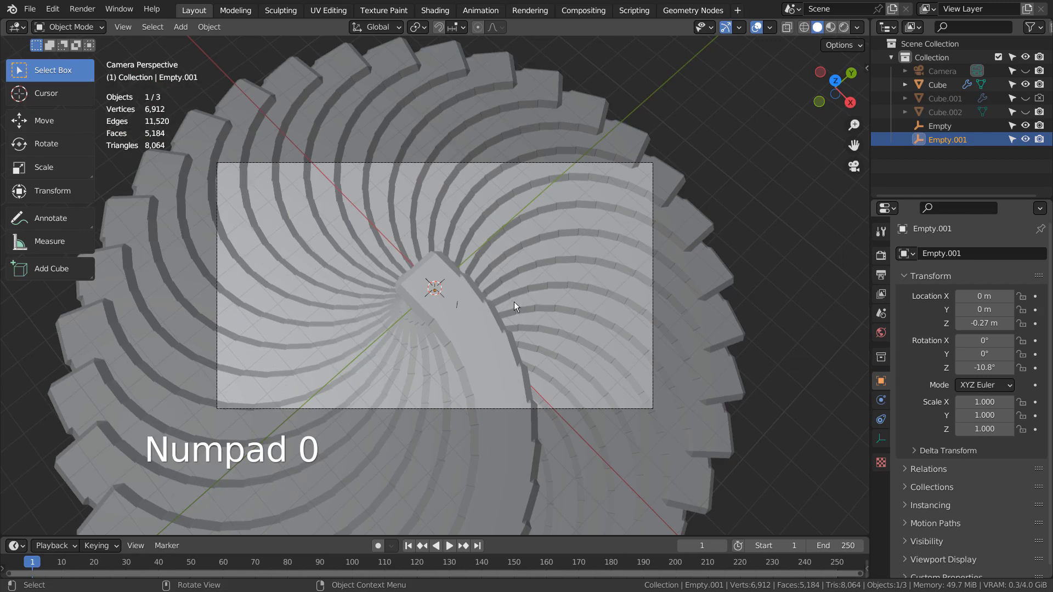
{"action": "left_click", "coordinate": [433, 275]}
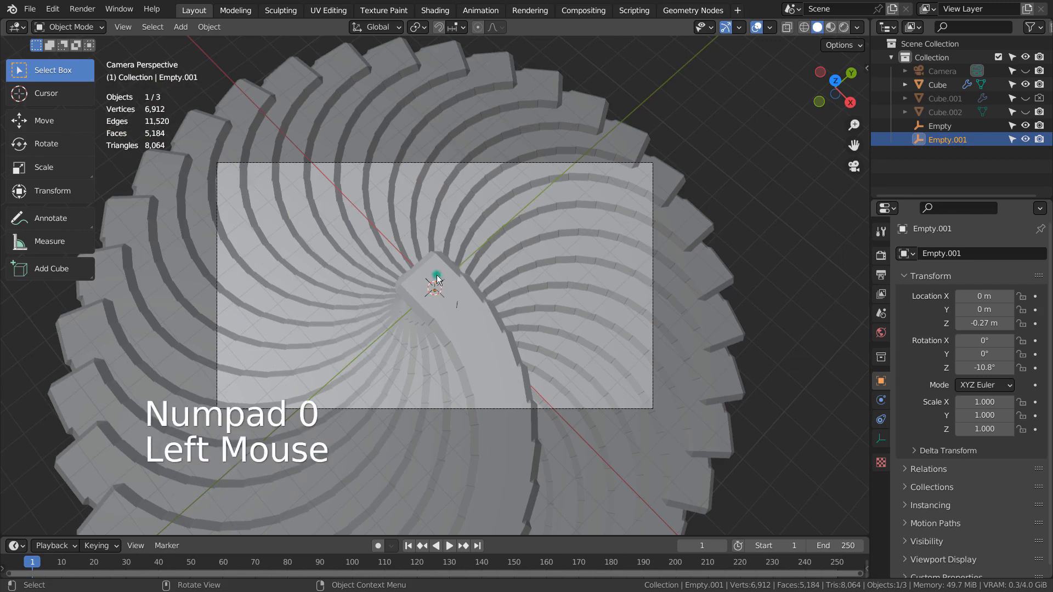
{"action": "left_click", "coordinate": [1025, 112]}
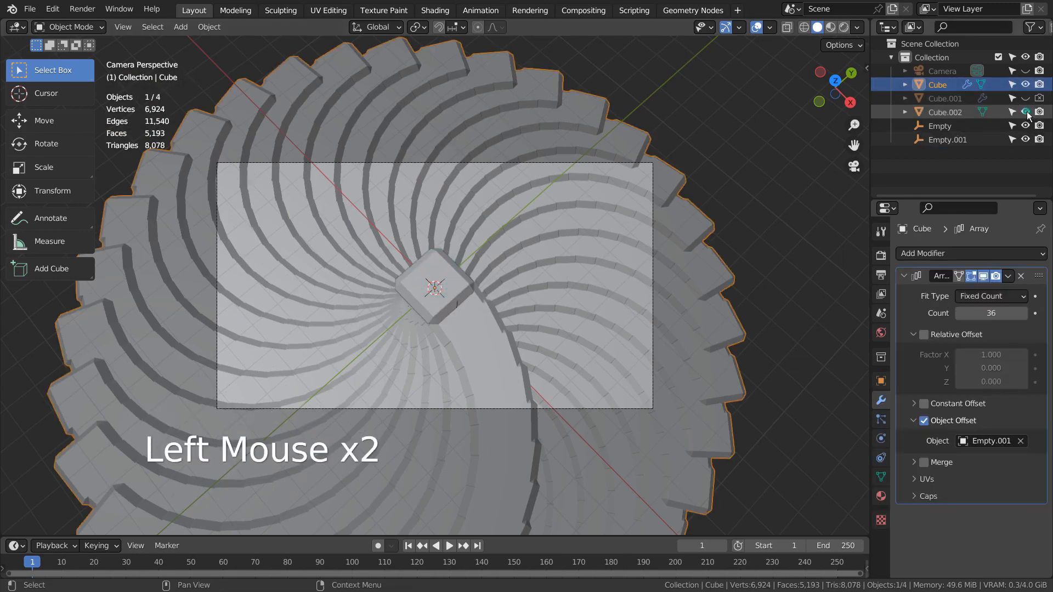
{"action": "left_click", "coordinate": [437, 292]}
{"action": "middle_click_drag", "start_coordinate": [532, 366], "coordinate": [631, 290]}
{"action": "middle_click_drag", "start_coordinate": [613, 329], "coordinate": [617, 316]}
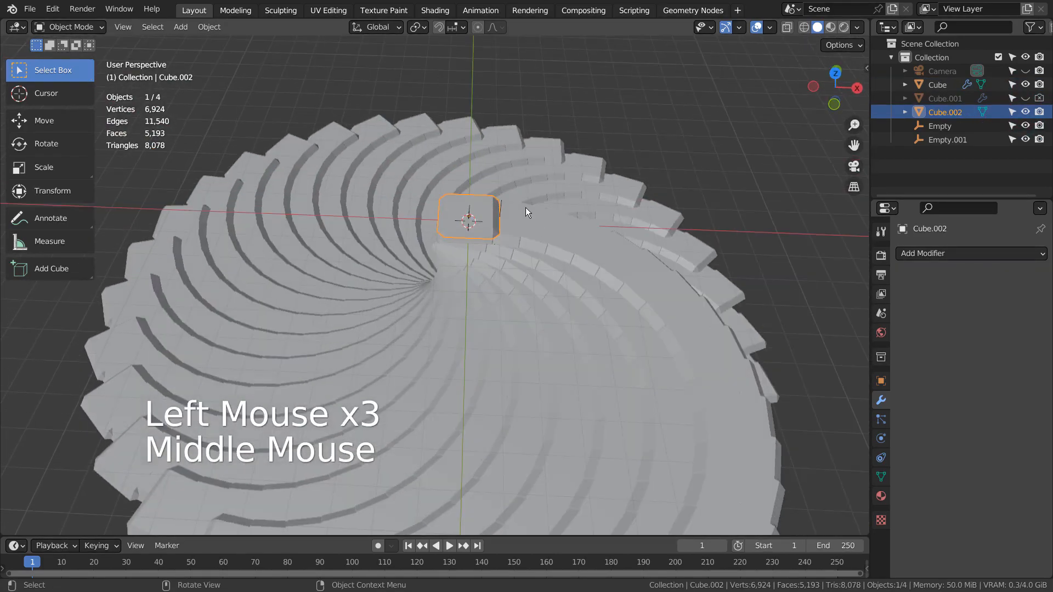
Step: Hide Cube.002 and show it again to compare the spiral's centre with and without the block
{"action": "left_click", "coordinate": [1026, 112]}
{"action": "scroll", "coordinate": [592, 186], "scroll_direction": "up", "scroll_amount": 4}
{"action": "middle_click_drag", "start_coordinate": [592, 186], "coordinate": [585, 223]}
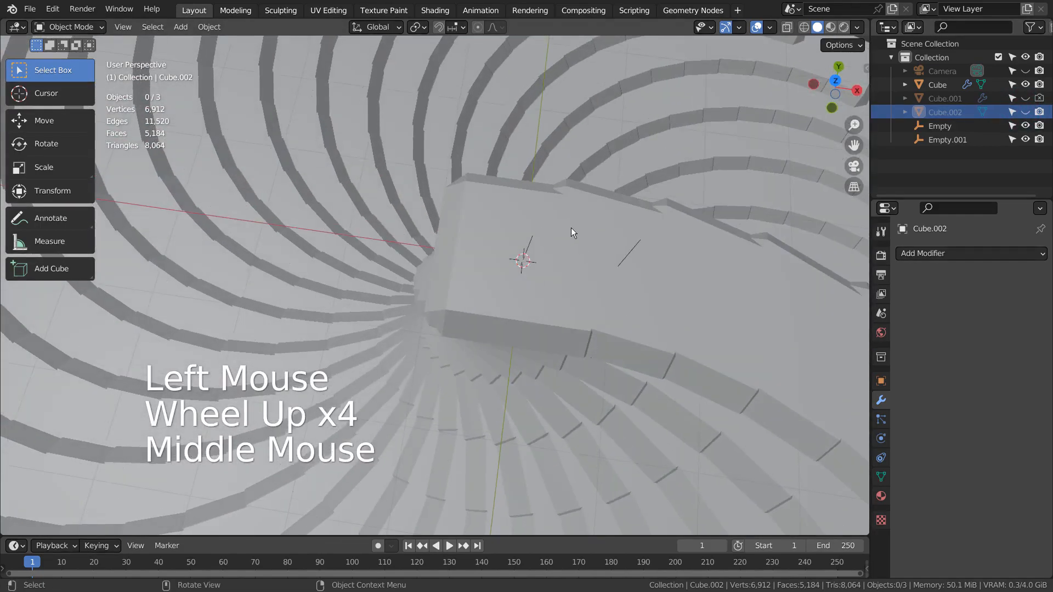
{"action": "left_click", "coordinate": [1026, 112]}
{"action": "middle_click_drag", "start_coordinate": [779, 277], "coordinate": [744, 251]}
{"action": "scroll", "coordinate": [744, 251], "scroll_direction": "down", "scroll_amount": 5}
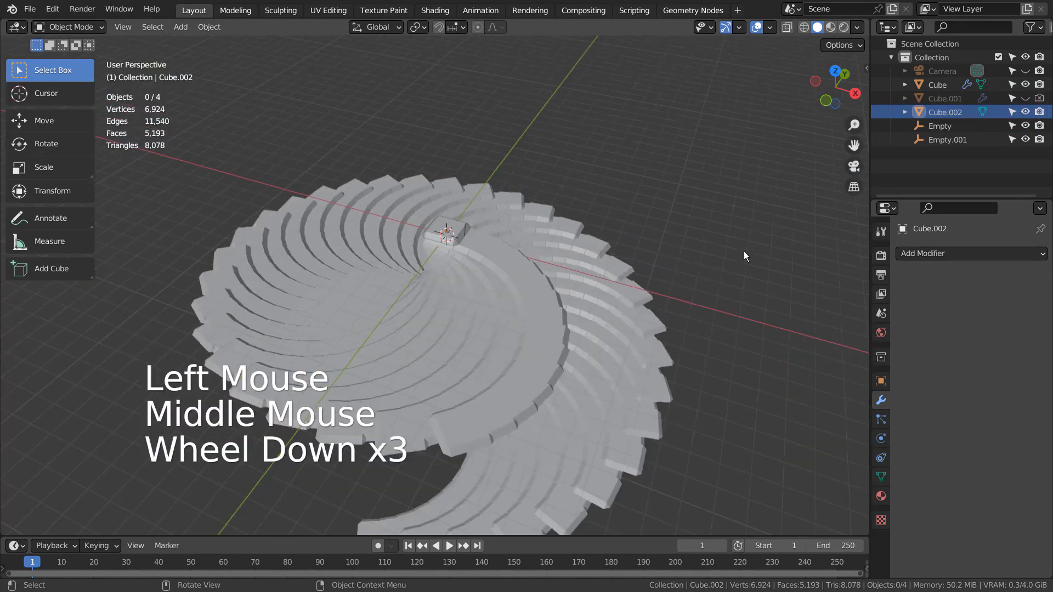
Step: Preview the spiral in Material Preview shading, return to the camera view and switch to Rendered shading
{"action": "mouse_move", "coordinate": [682, 322]}
{"action": "middle_mouse_down"}
{"action": "mouse_move", "coordinate": [614, 373]}
{"action": "mouse_move", "coordinate": [495, 371]}
{"action": "mouse_move", "coordinate": [406, 346]}
{"action": "middle_mouse_up"}
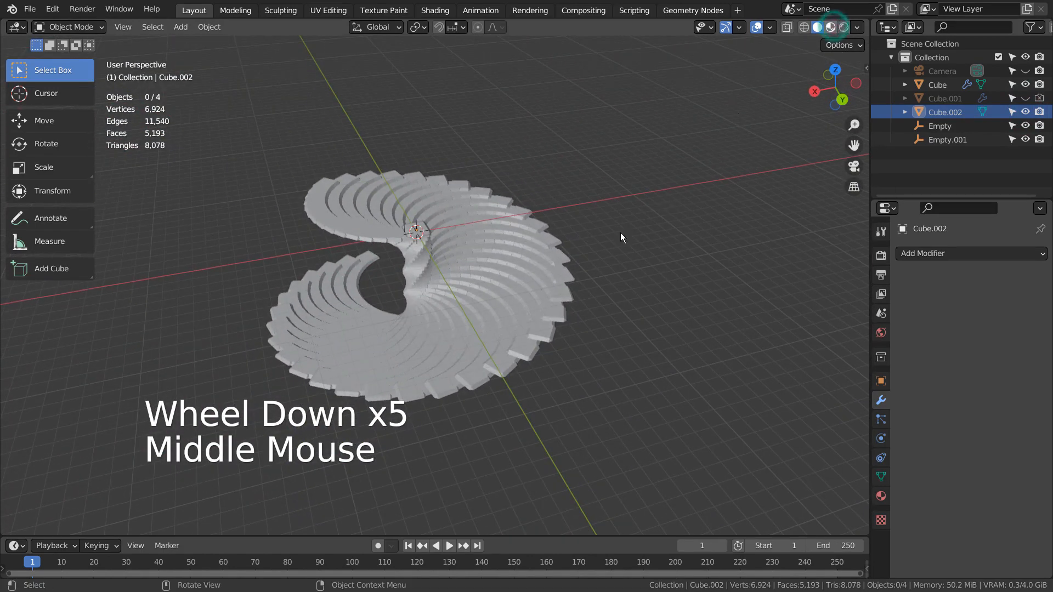
{"action": "left_click", "coordinate": [512, 263]}
{"action": "key", "text": "KP_0"}
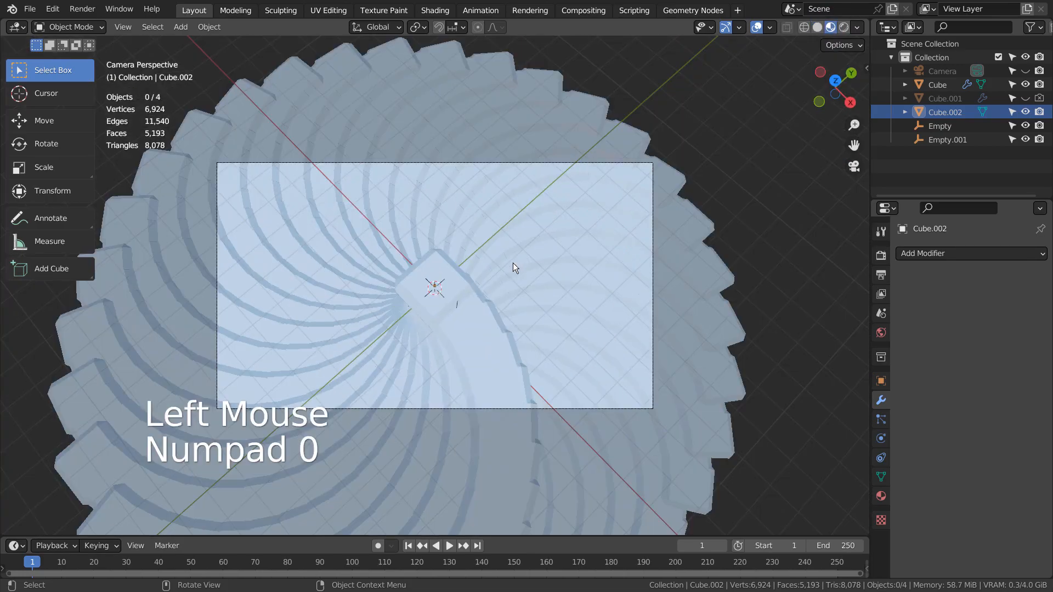
{"action": "left_click", "coordinate": [846, 29]}
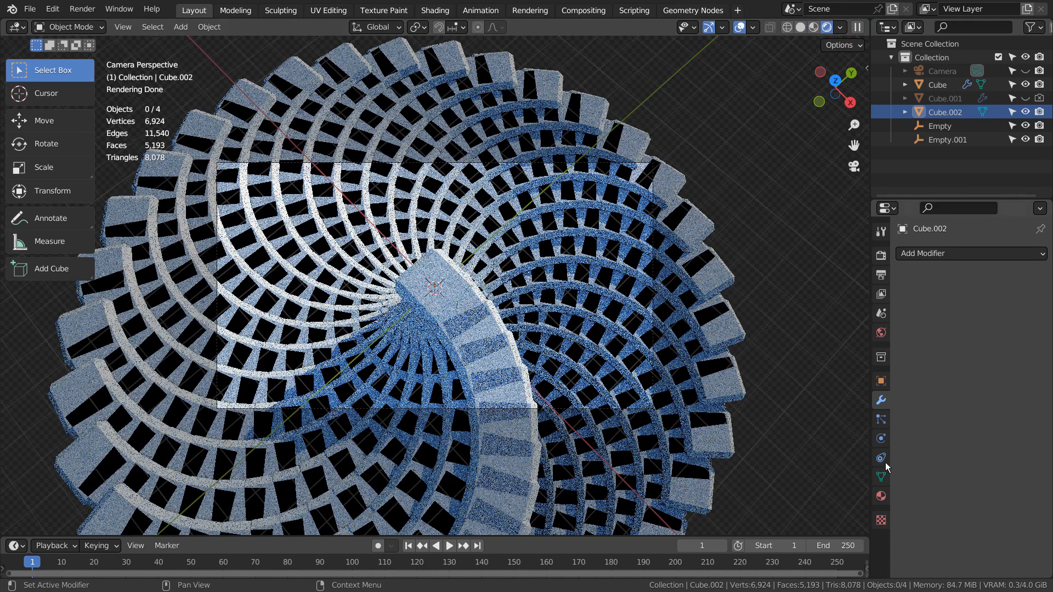
Step: Select the Cube spiral and examine its Principled BSDF material settings in a maximized properties editor
{"action": "left_click", "coordinate": [881, 496]}
{"action": "left_click", "coordinate": [630, 352]}
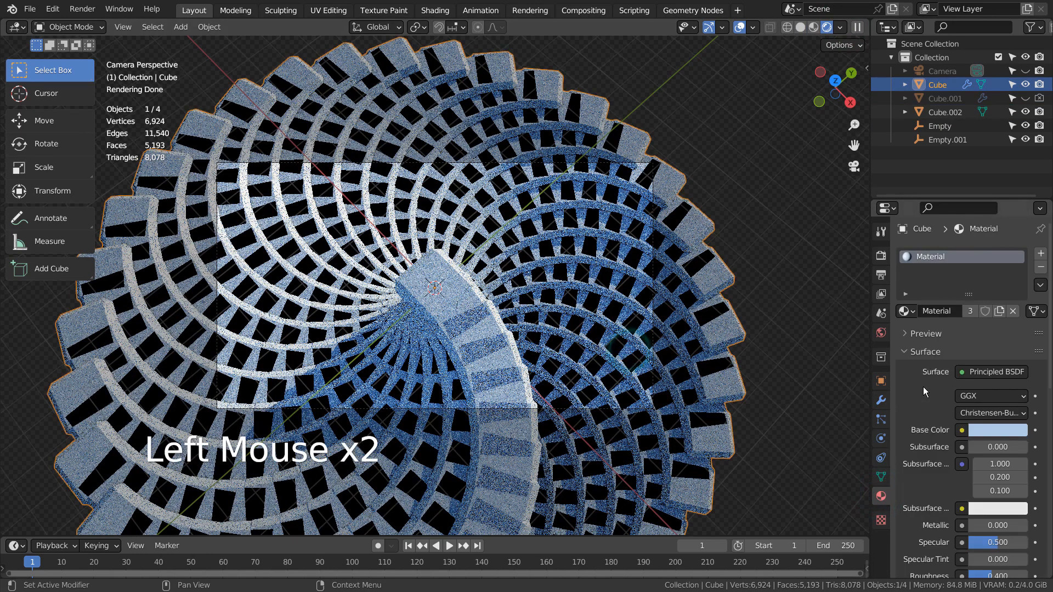
{"action": "key", "text": "ctrl+space"}
{"action": "scroll", "coordinate": [922, 386], "scroll_direction": "down", "scroll_amount": 1}
{"action": "scroll", "coordinate": [920, 385], "scroll_direction": "down", "scroll_amount": 4}
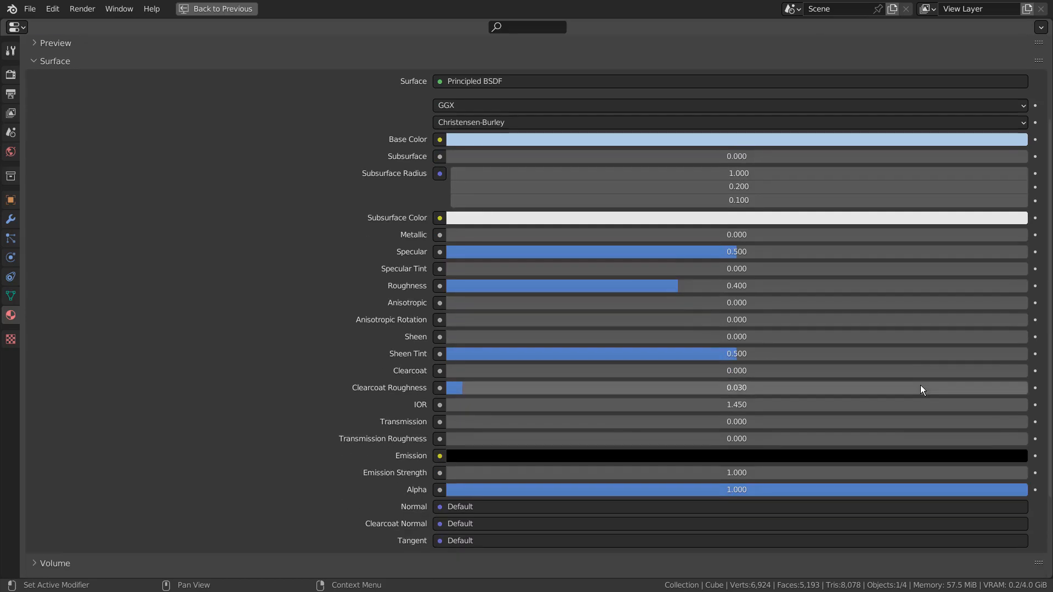
{"action": "scroll", "coordinate": [921, 385], "scroll_direction": "down", "scroll_amount": 1}
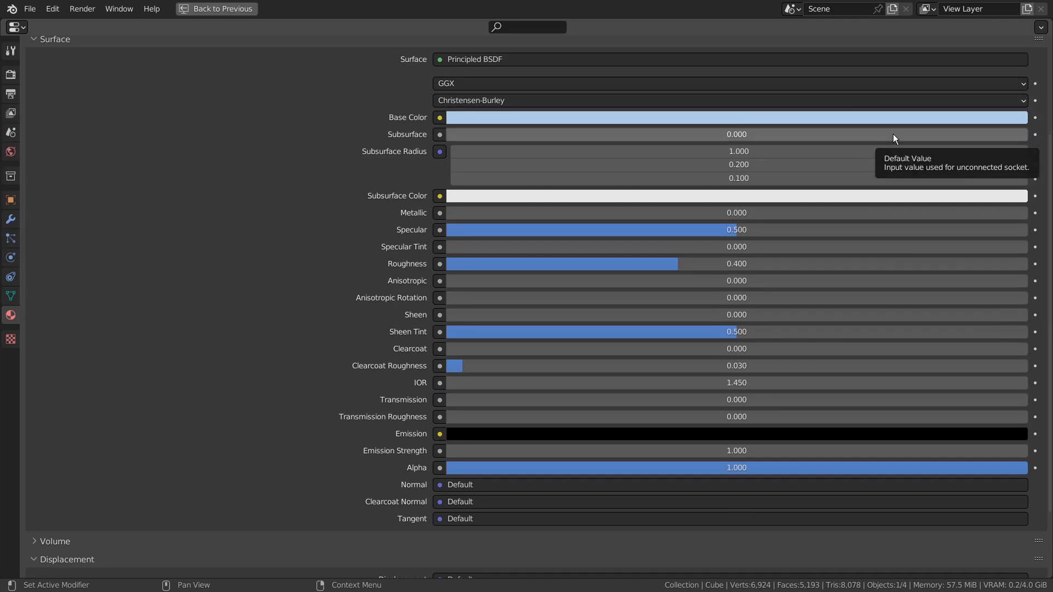
Step: Return to the full layout and examine the Cycles viewport and render sampling settings
{"action": "key", "text": "ctrl+space"}
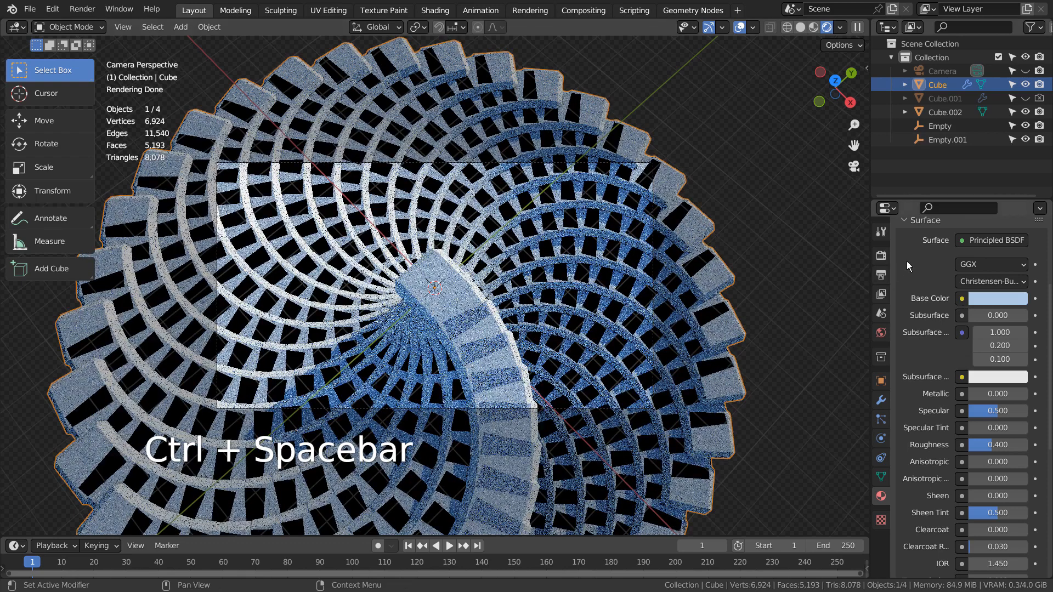
{"action": "left_click", "coordinate": [881, 256]}
{"action": "scroll", "coordinate": [970, 298], "scroll_direction": "up", "scroll_amount": 2}
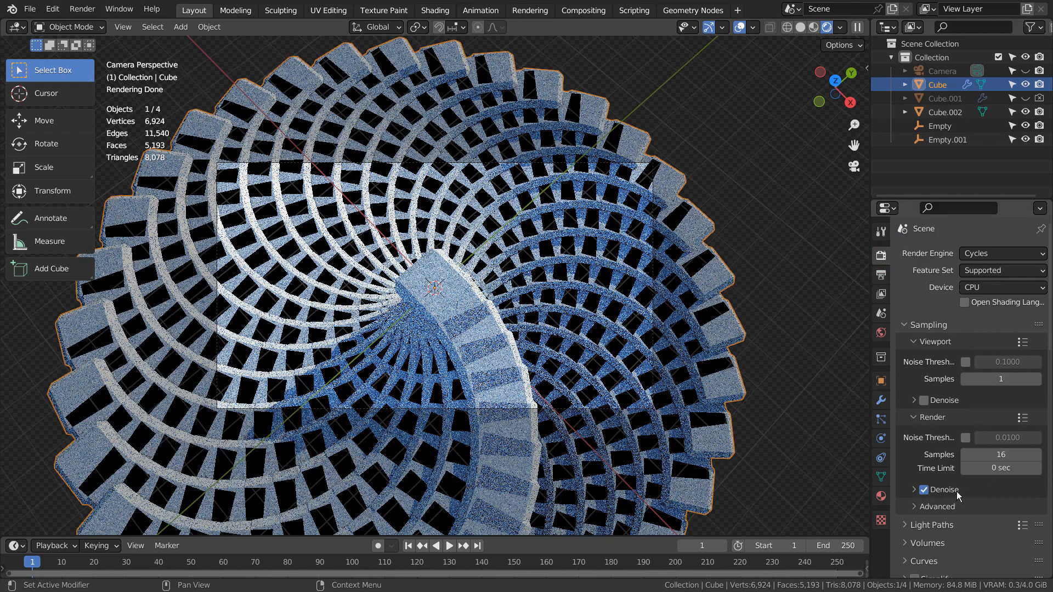
Step: Switch to the Compositing workspace and examine the Glare and RGB Curves node setup in a maximized node editor without its sidebar
{"action": "left_click", "coordinate": [584, 12]}
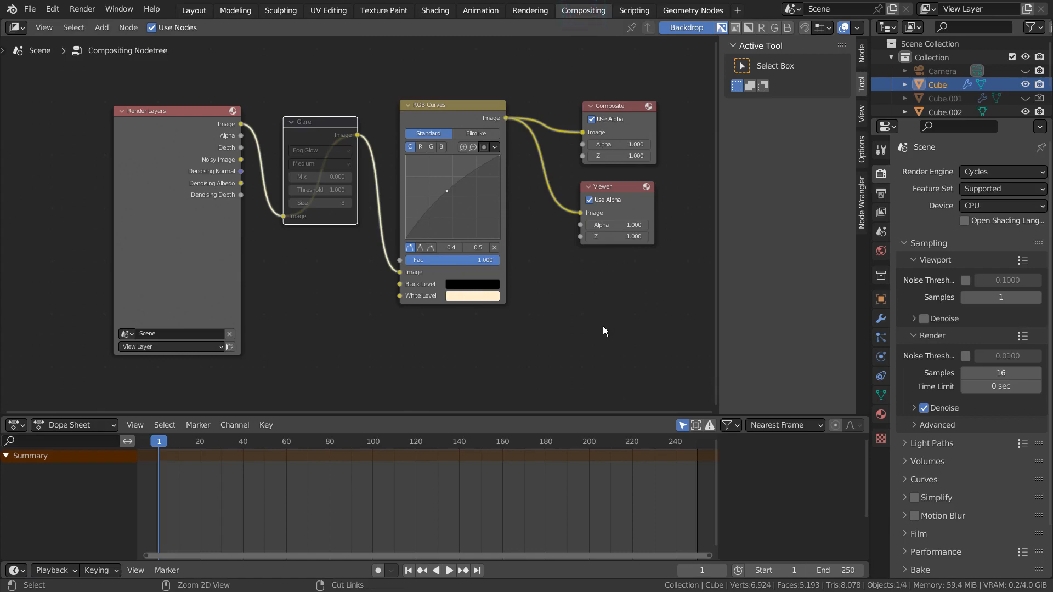
{"action": "key", "text": "ctrl+space"}
{"action": "key", "text": "n"}
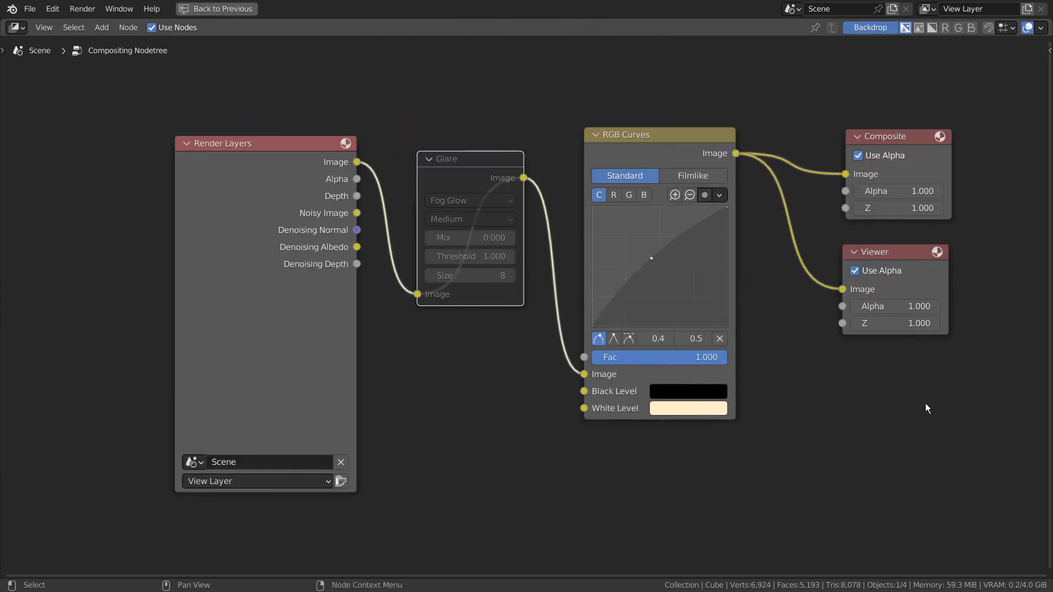
{"action": "scroll", "coordinate": [954, 440], "scroll_direction": "up", "scroll_amount": 2}
{"action": "middle_click_drag", "start_coordinate": [954, 440], "coordinate": [898, 456]}
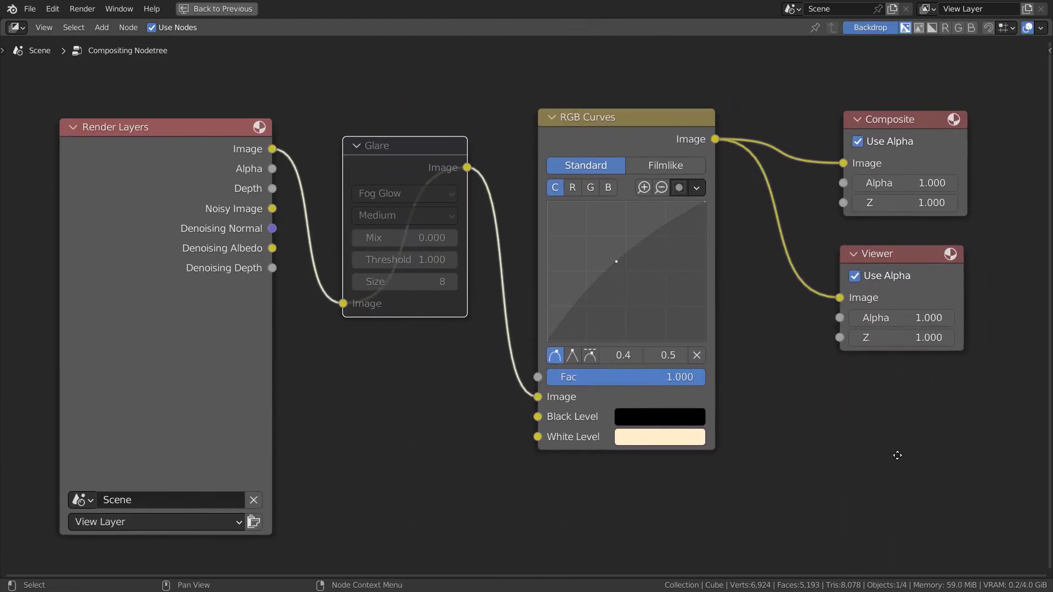